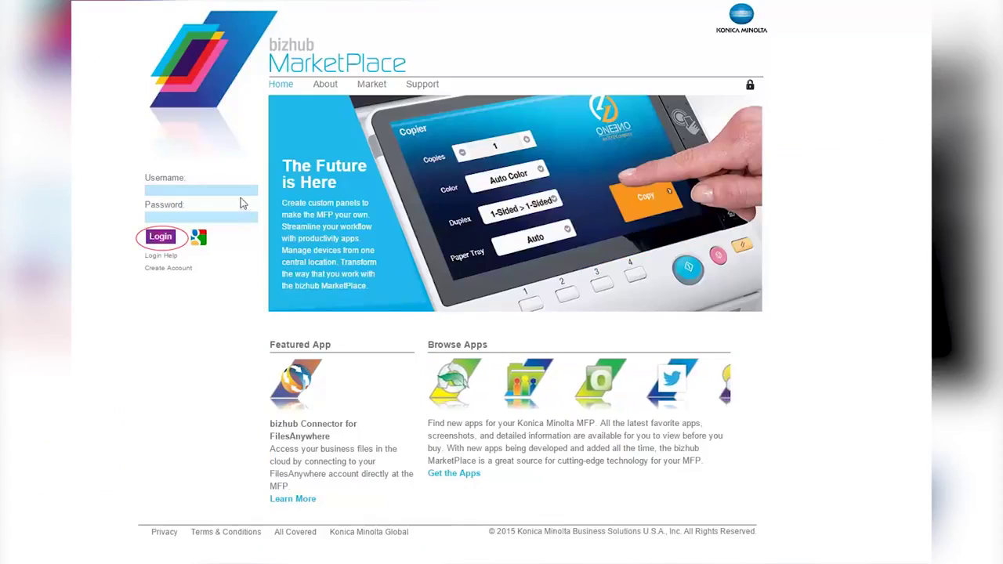
Sign in to bizhub MarketPlace with the account username and password
click(240, 192)
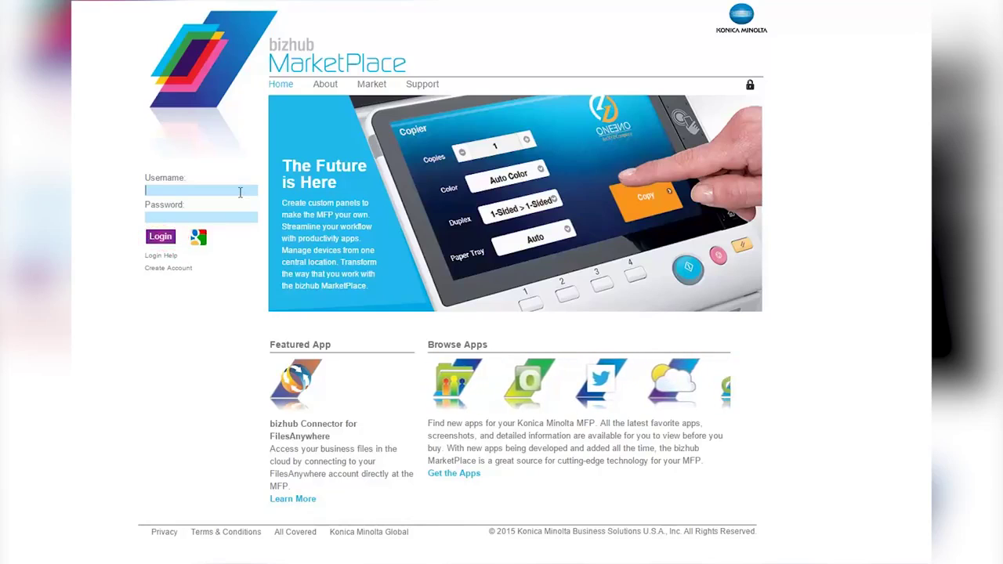
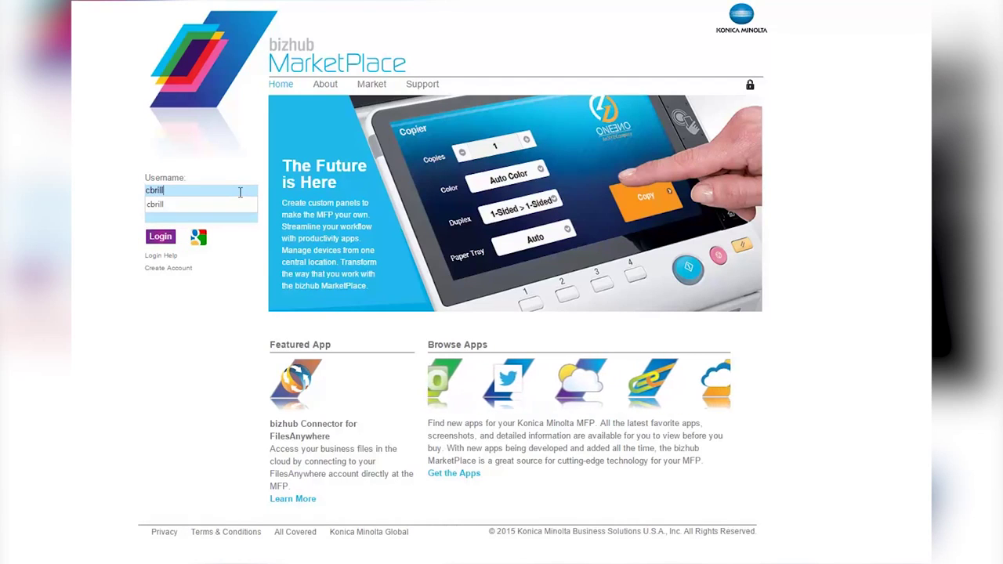
key(Tab)
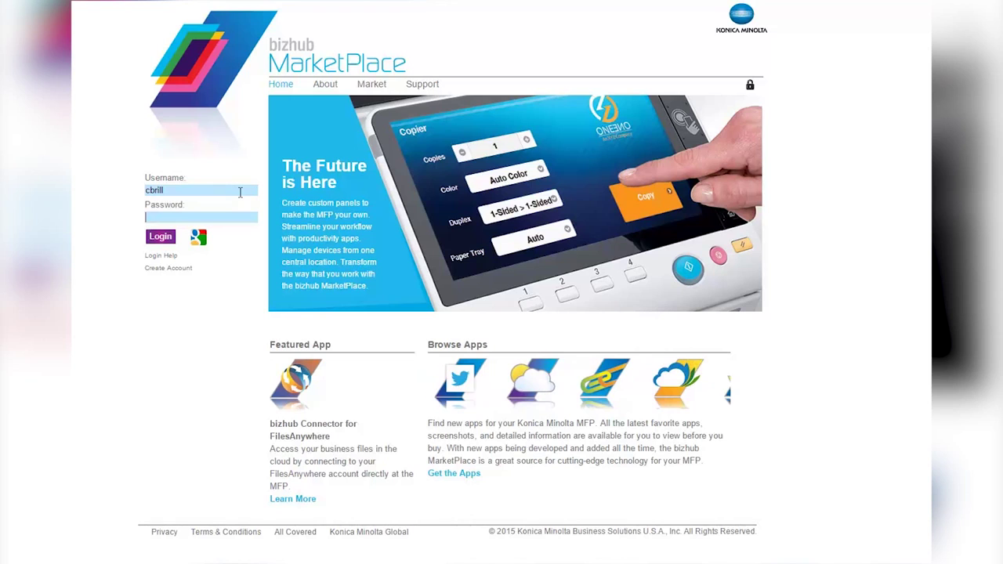
text(••••••••)
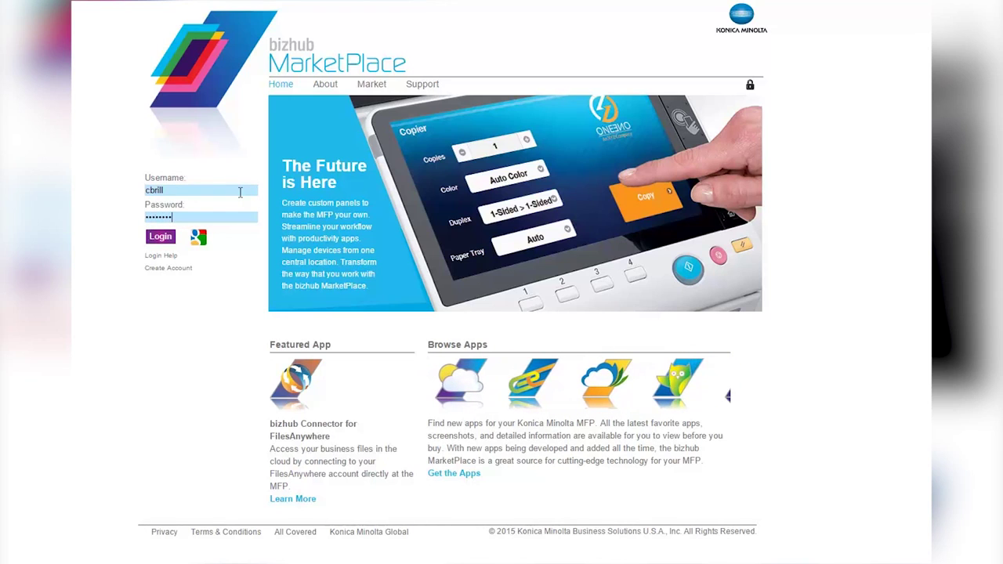
key(Return)
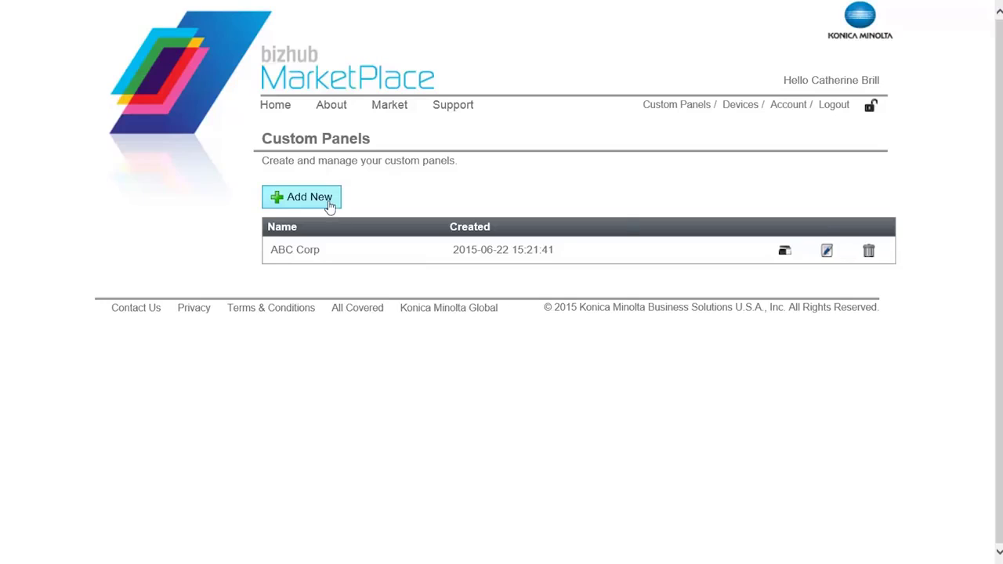
Create a new custom panel named 'XYZ, Inc.'
click(328, 200)
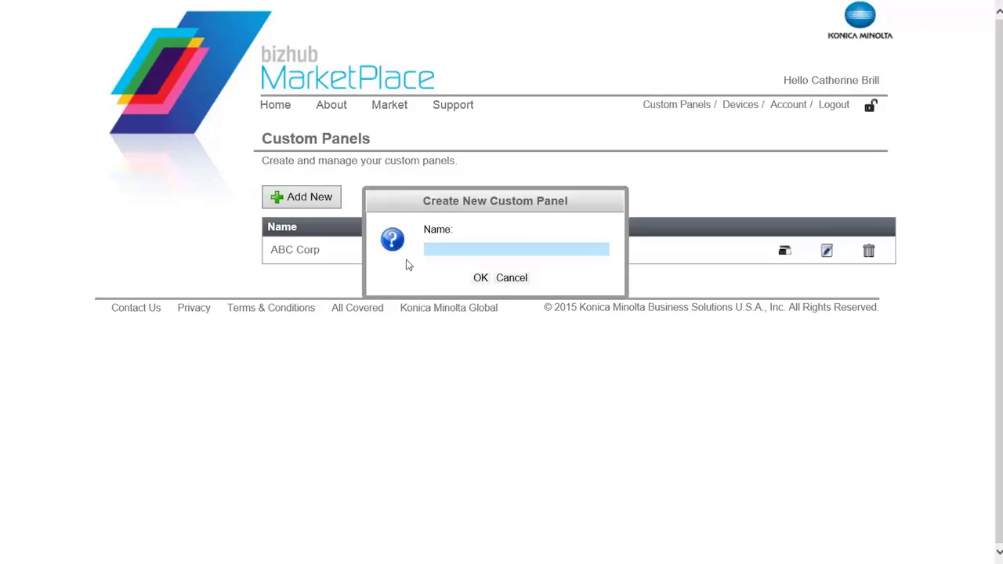
text(XYZ, Inc.)
click(480, 277)
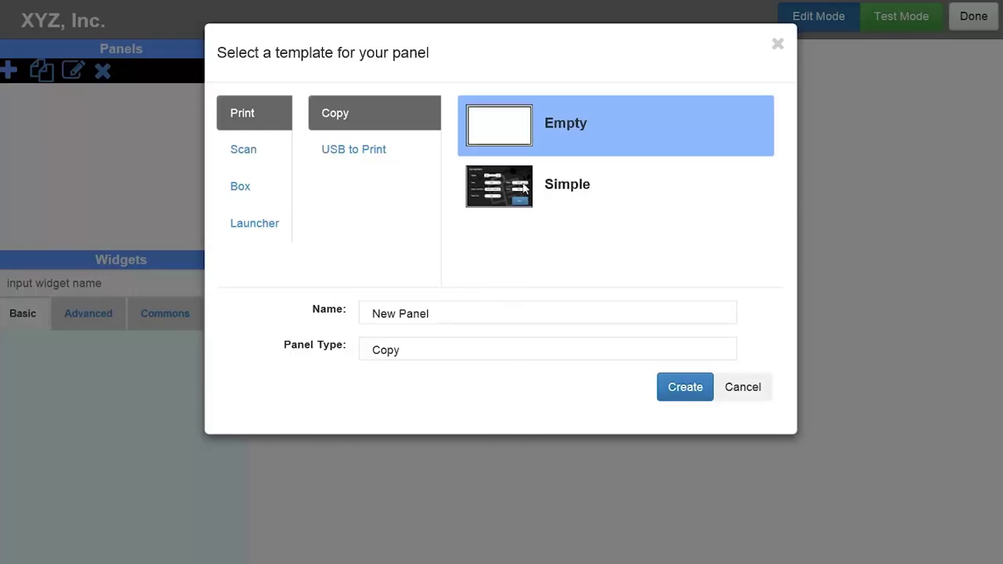
Add an empty Copy-template panel named 'Copy'
drag(445, 306, 368, 313)
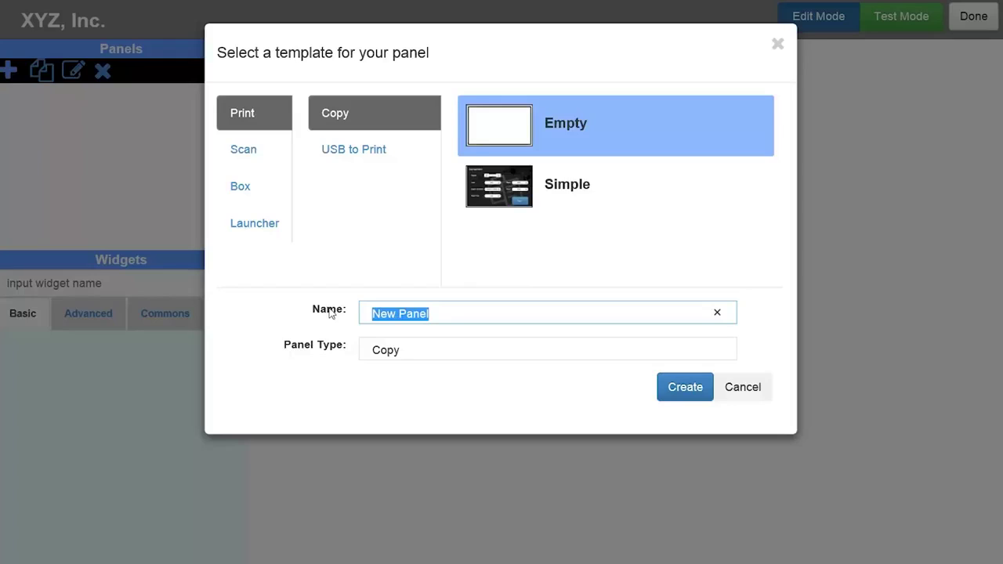
text(Copy)
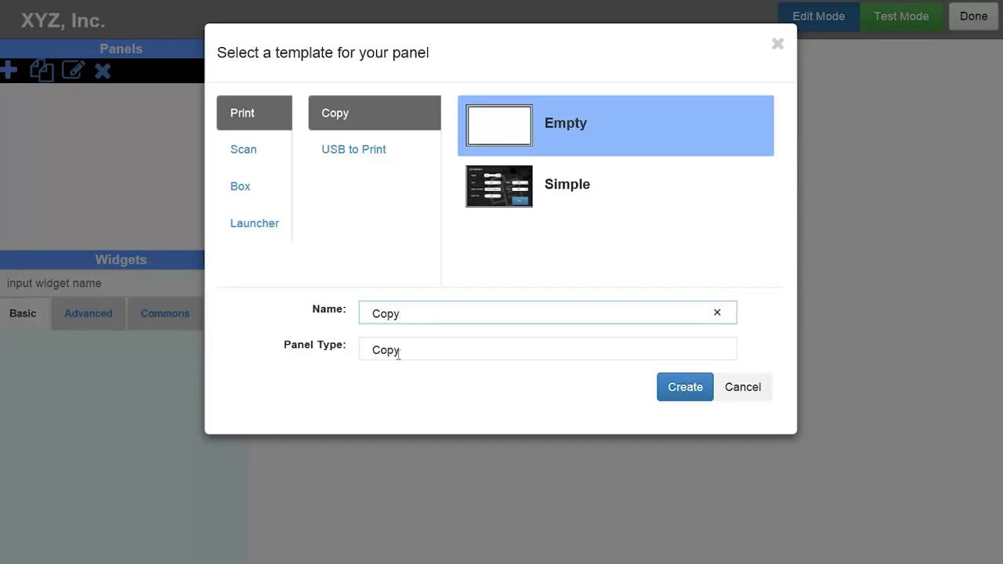
click(671, 389)
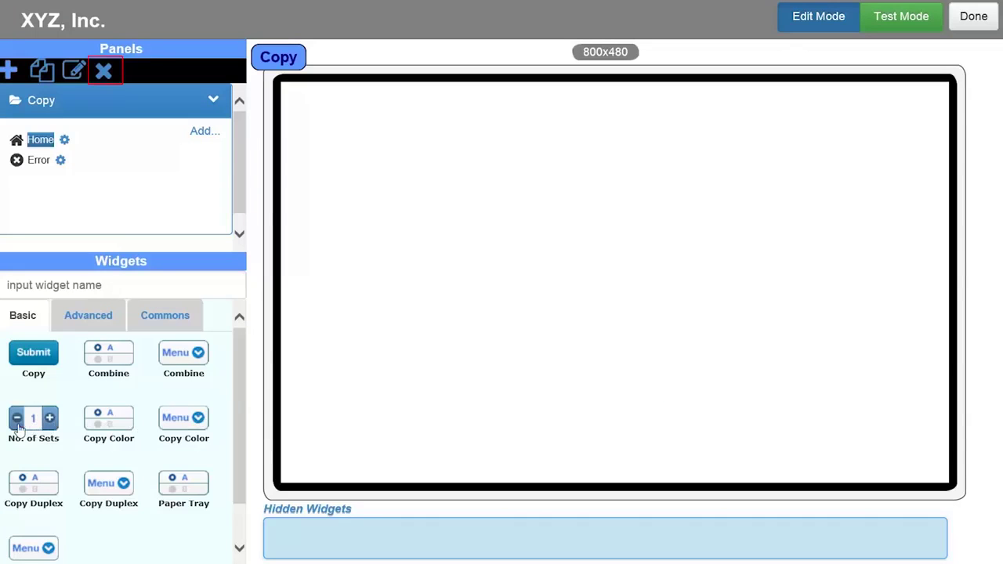
Place the No. of Sets counter and Copy Color choices, and set tech-background2.png as background
drag(30, 427, 450, 176)
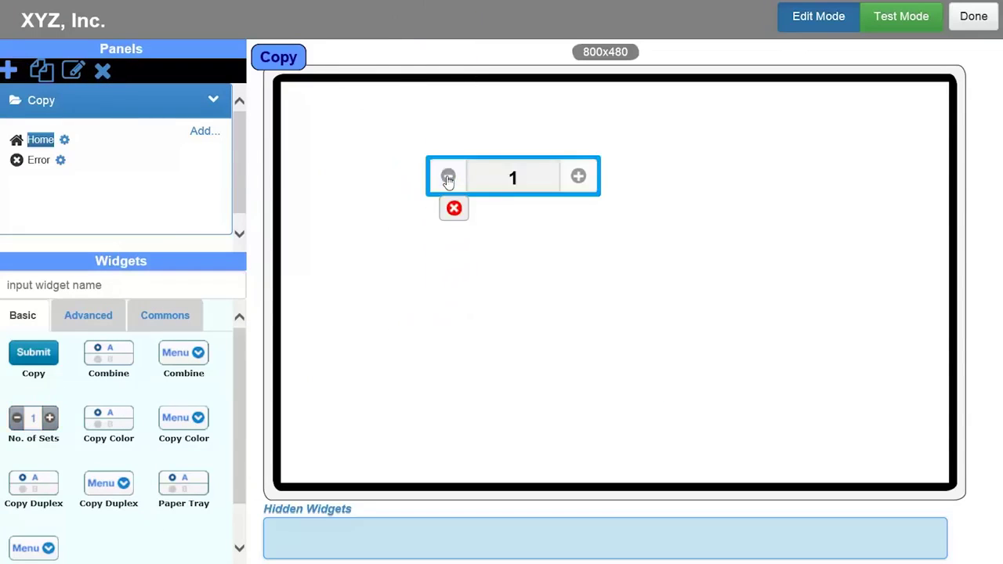
drag(110, 422, 447, 276)
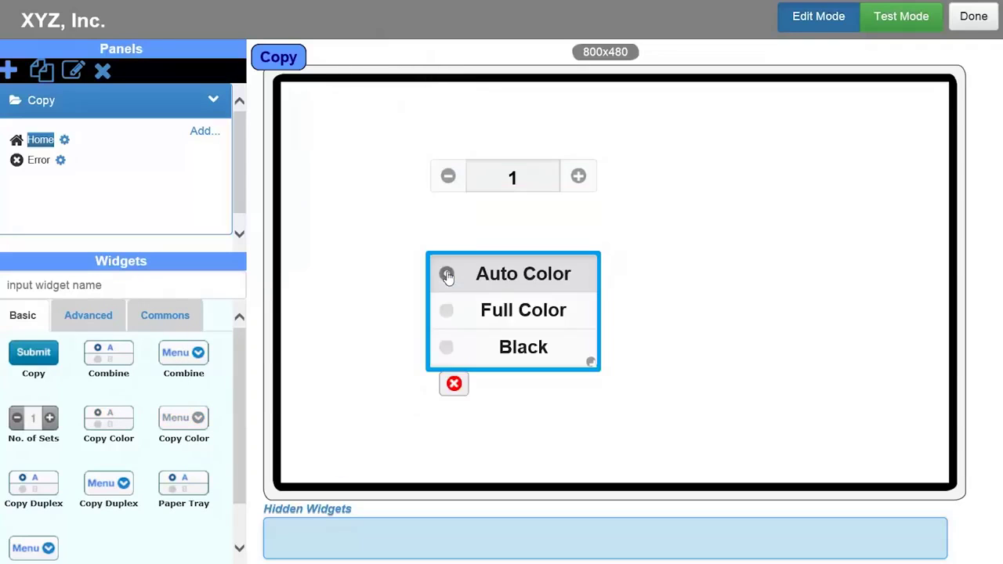
click(668, 278)
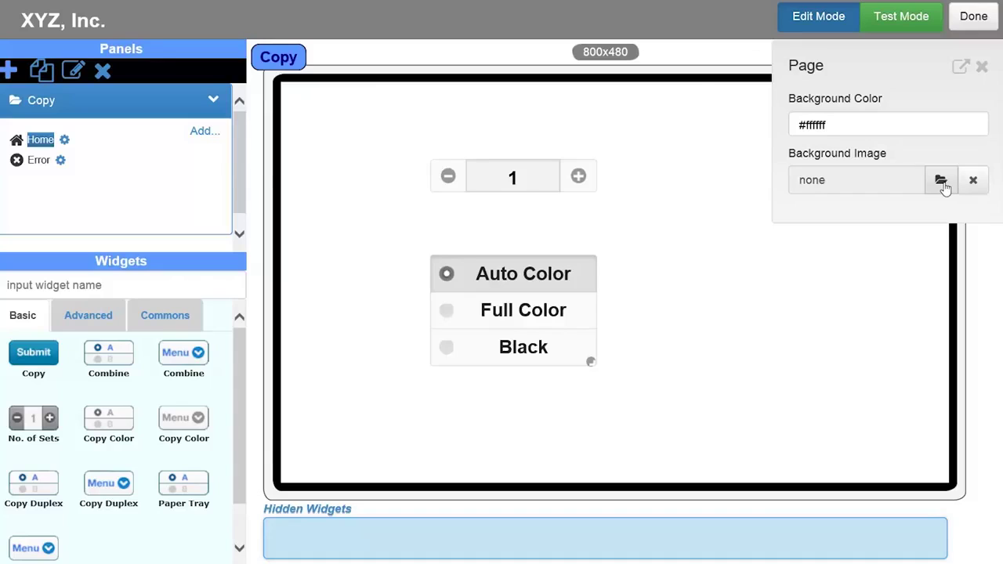
click(941, 180)
click(318, 193)
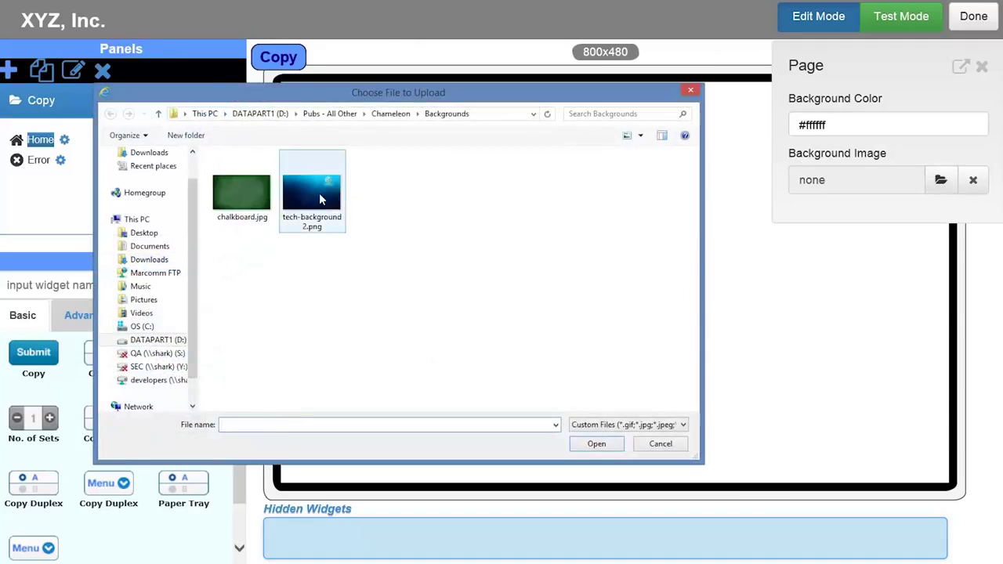
click(596, 445)
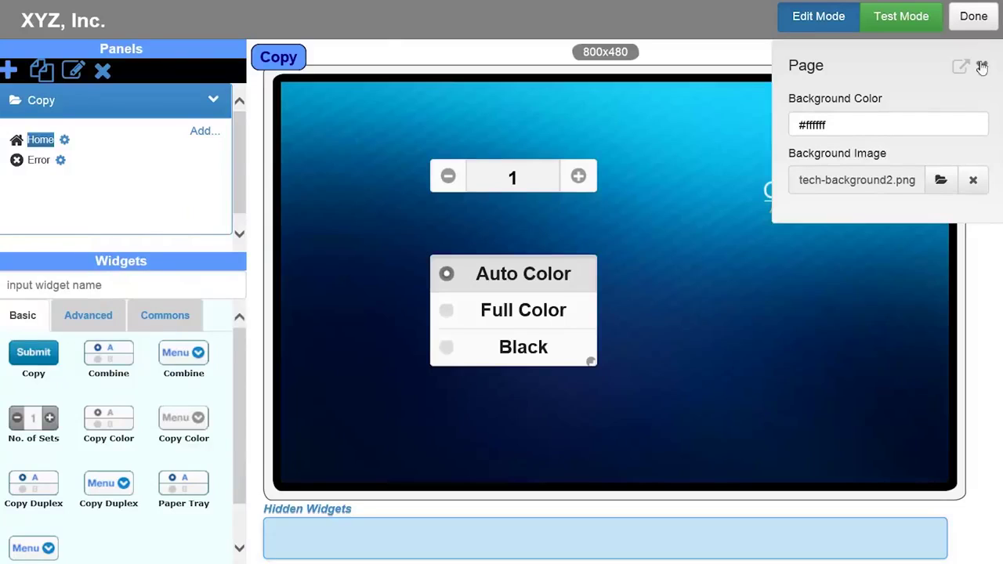
click(982, 67)
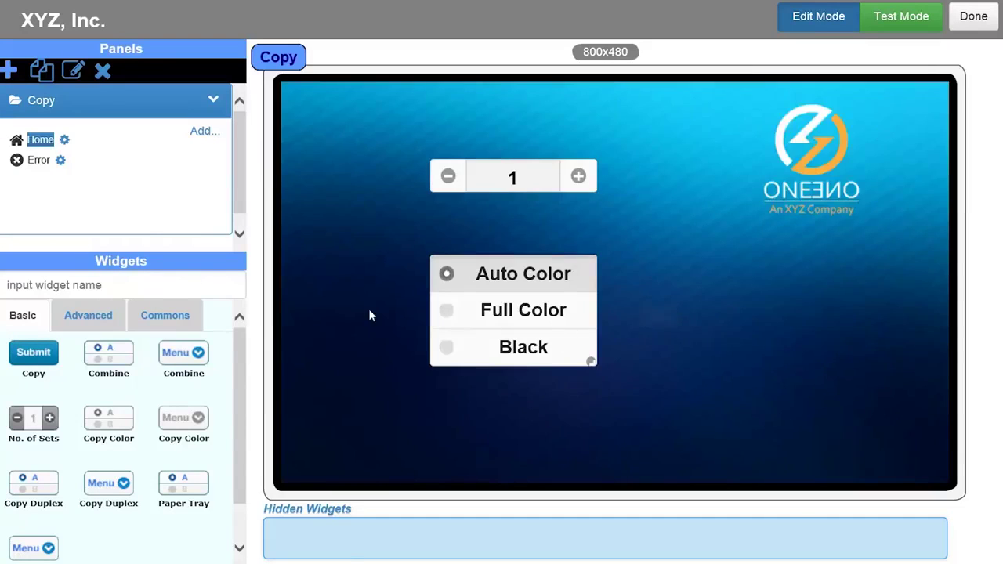
click(178, 327)
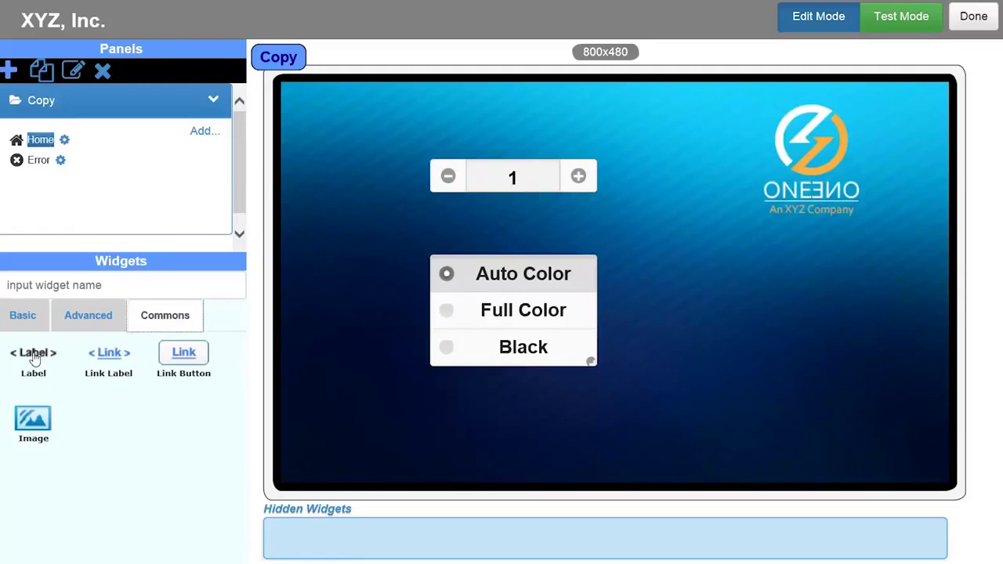
Add a 'Copies:' label beside the counter with white (ffffff) text
drag(34, 357, 376, 167)
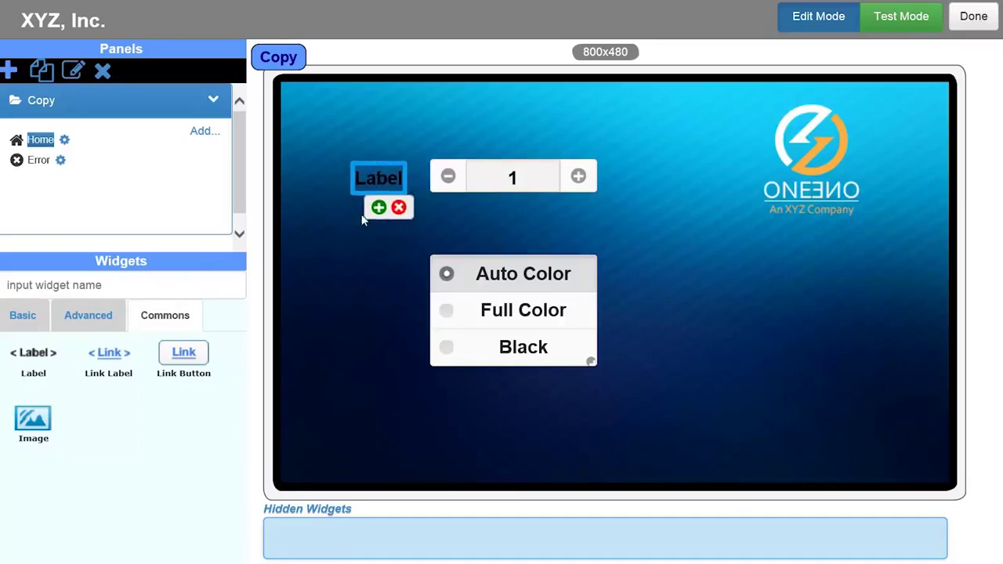
click(359, 235)
click(371, 181)
double_click(798, 123)
text(C)
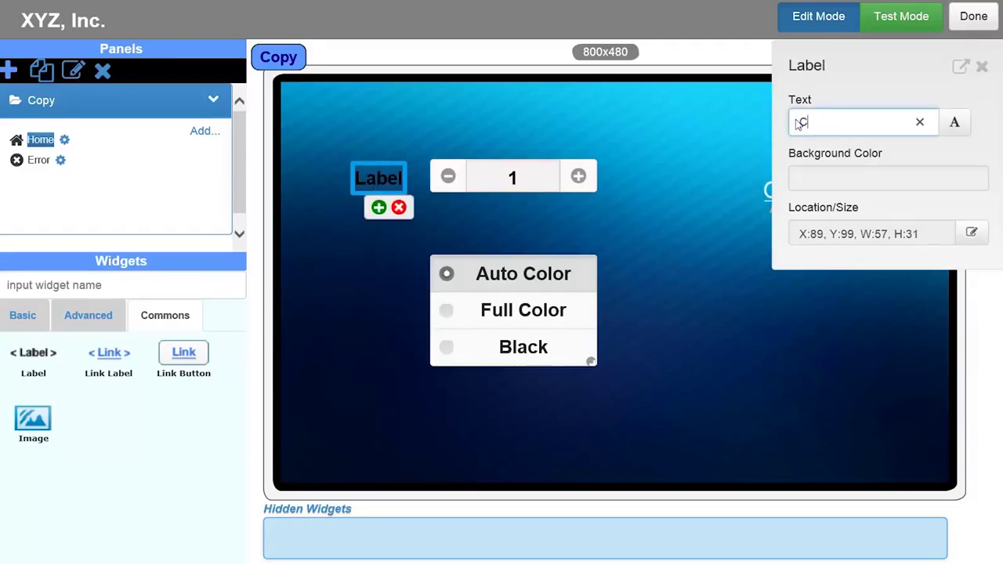
text(opies:)
click(954, 123)
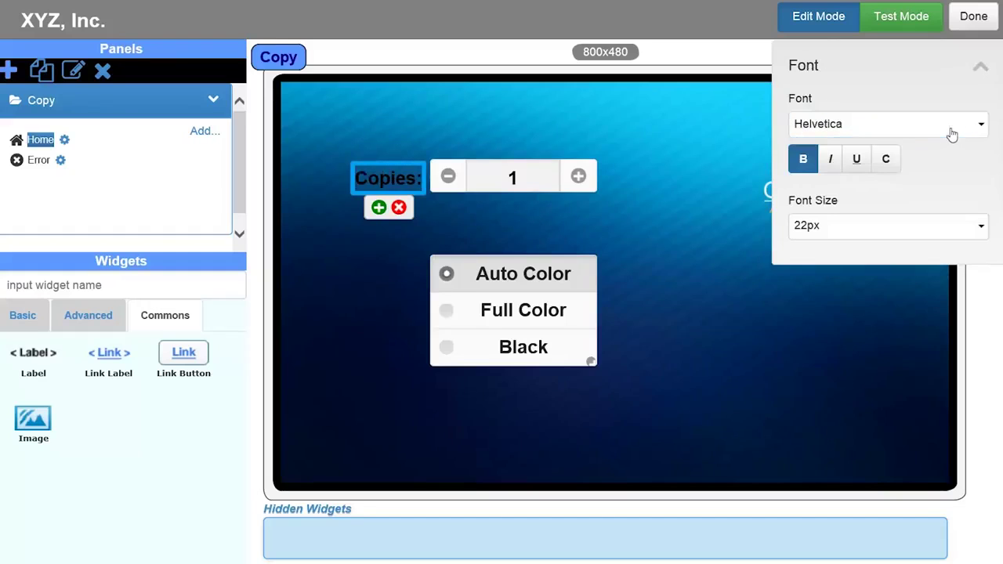
click(888, 160)
double_click(698, 430)
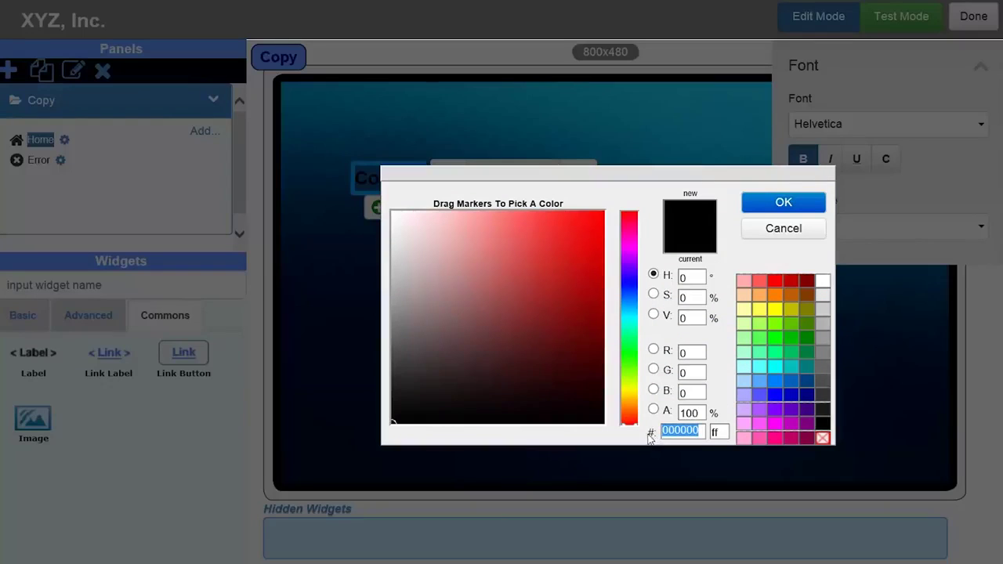
text(ffffff)
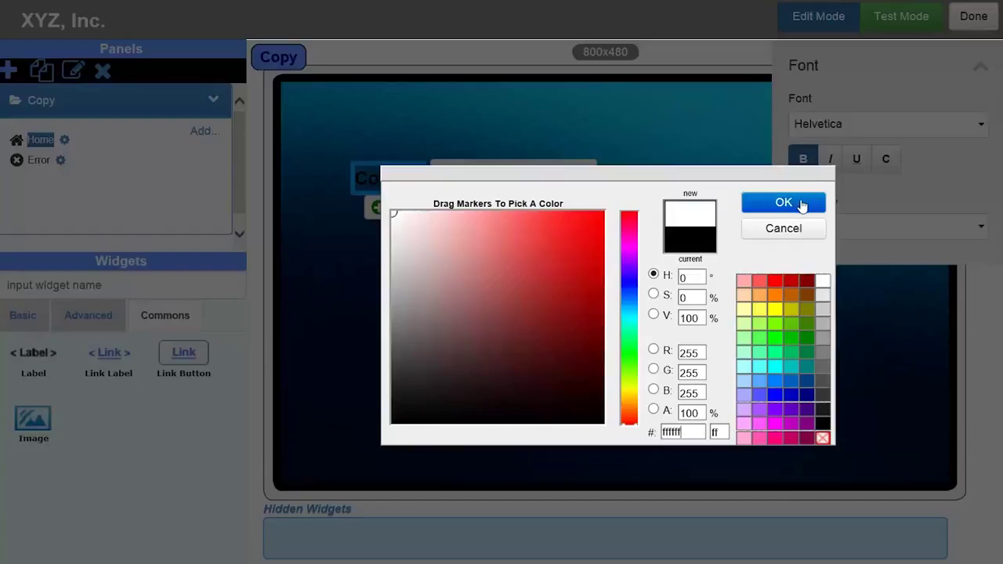
click(800, 205)
click(630, 246)
Duplicate the label beside the Auto Color choices and change its text to 'Color:'
click(395, 179)
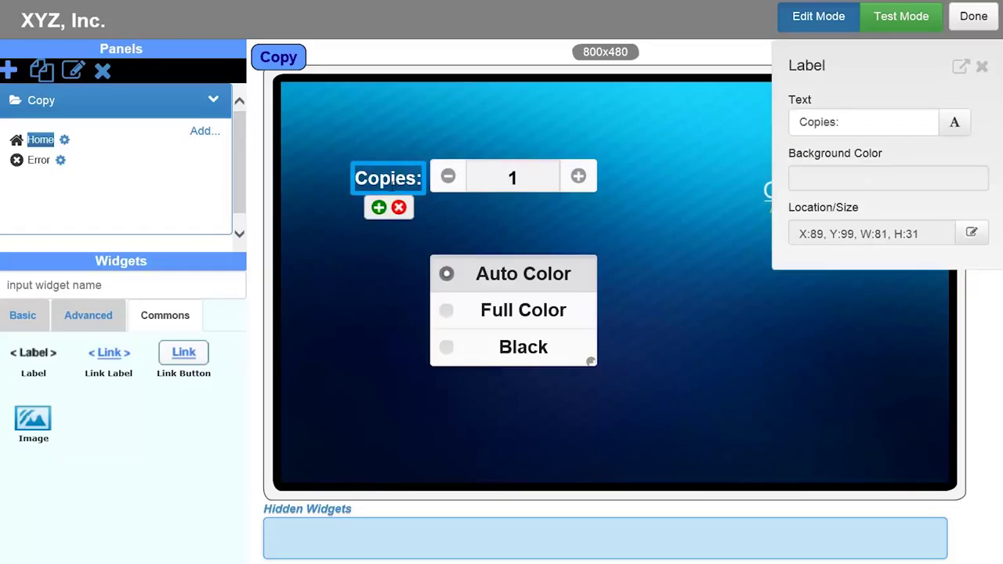
click(378, 208)
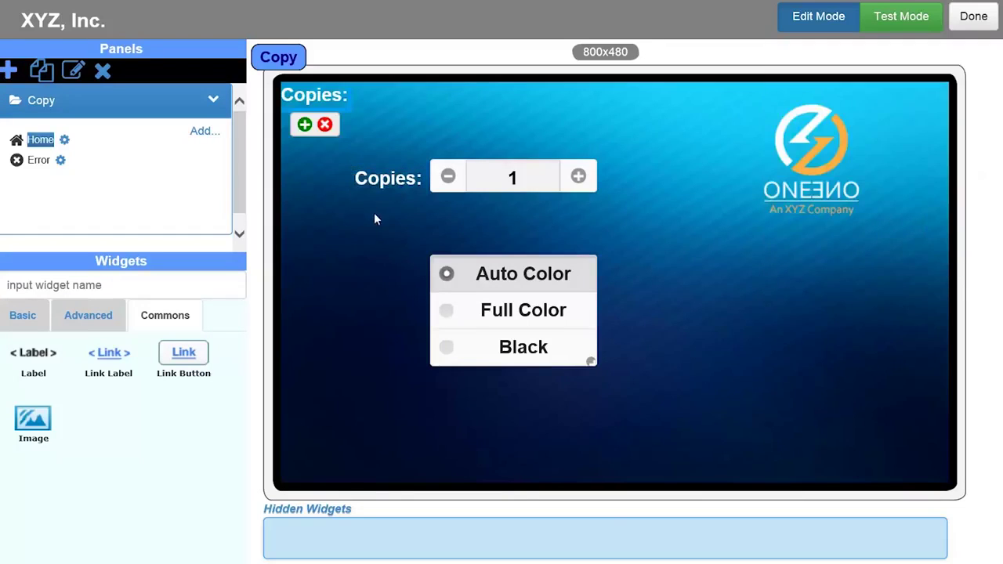
drag(313, 98, 382, 279)
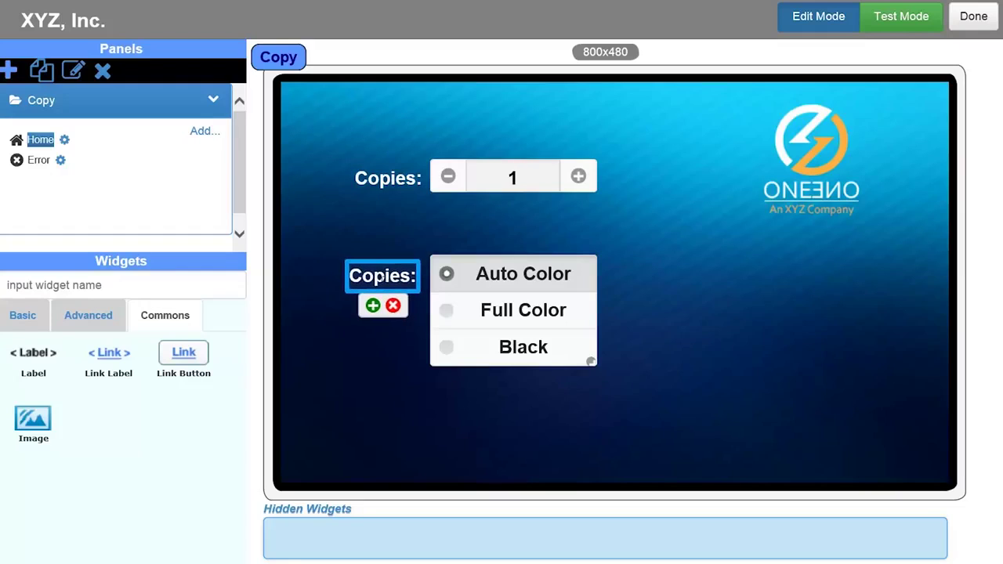
click(382, 278)
click(815, 119)
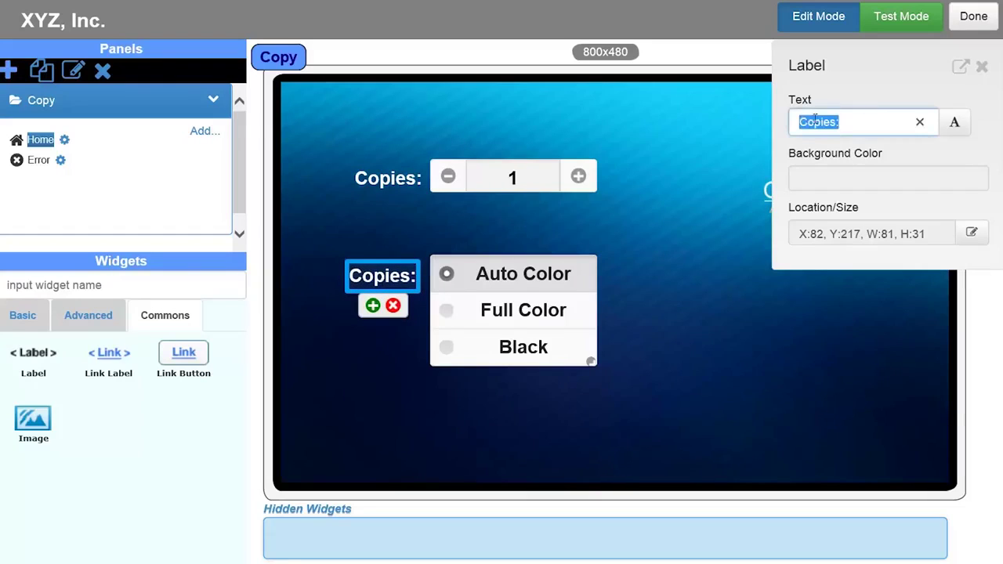
text(Color:)
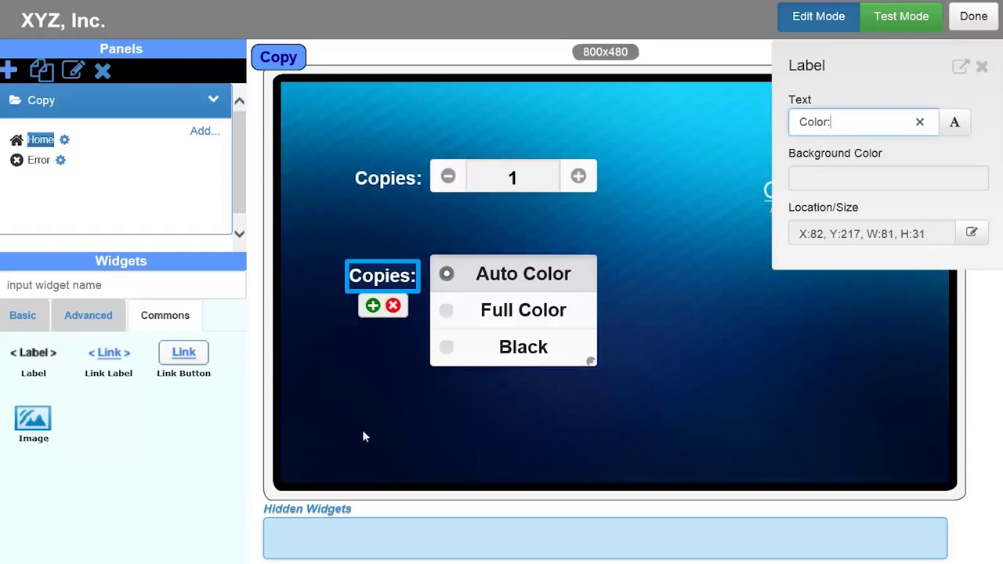
click(359, 401)
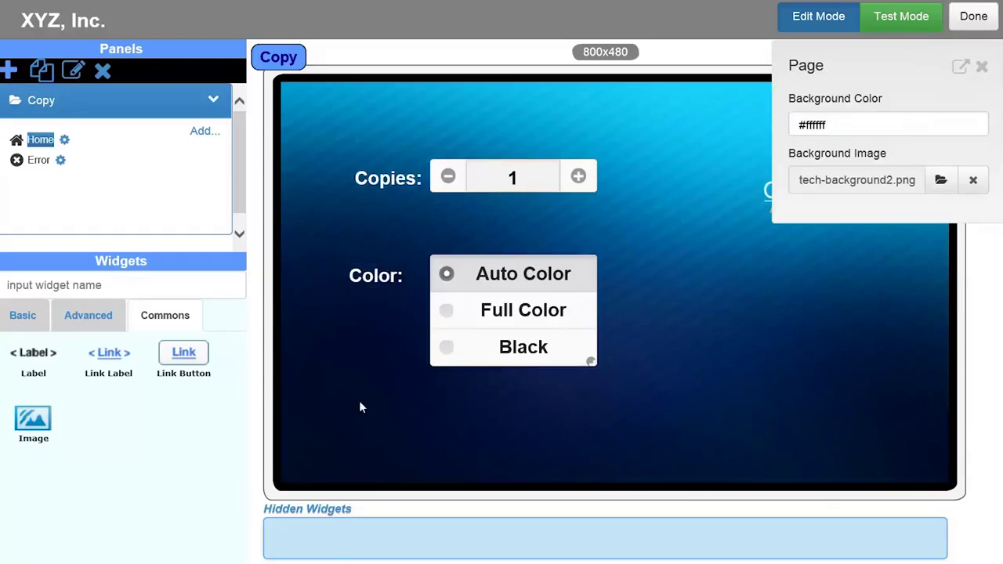
click(22, 316)
Place a Submit button on the page and widen it as the Copy button
drag(33, 356, 763, 379)
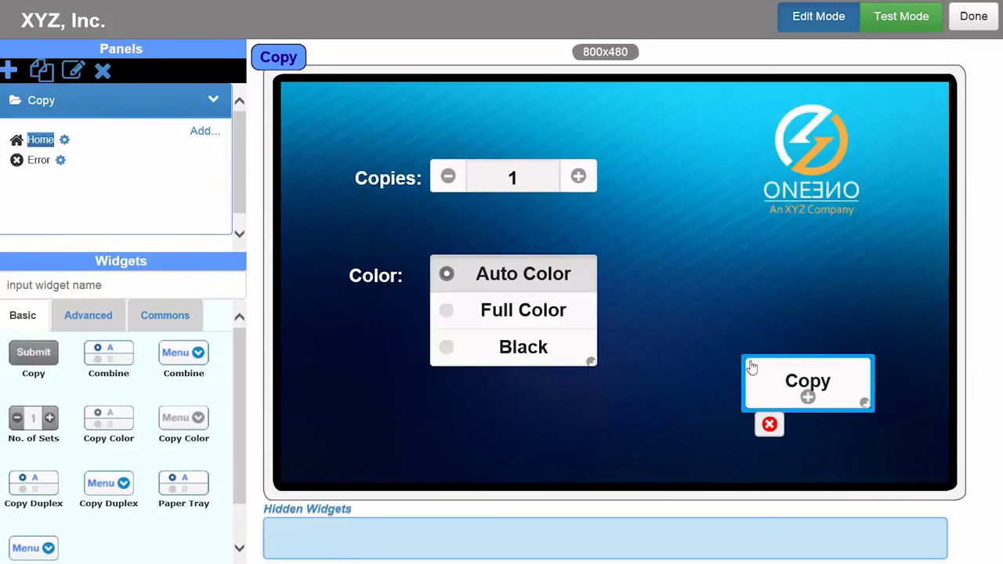
drag(725, 353, 713, 349)
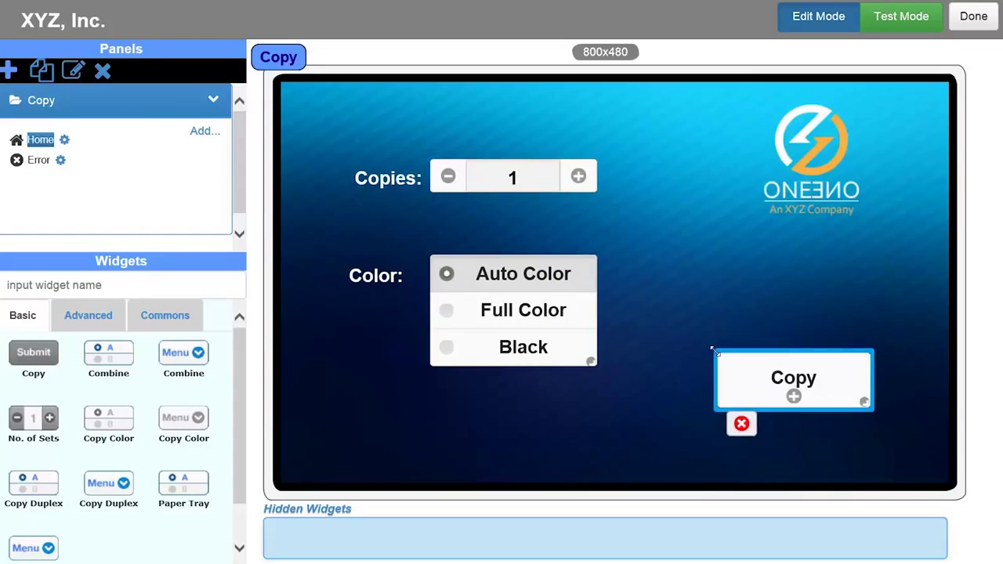
click(743, 376)
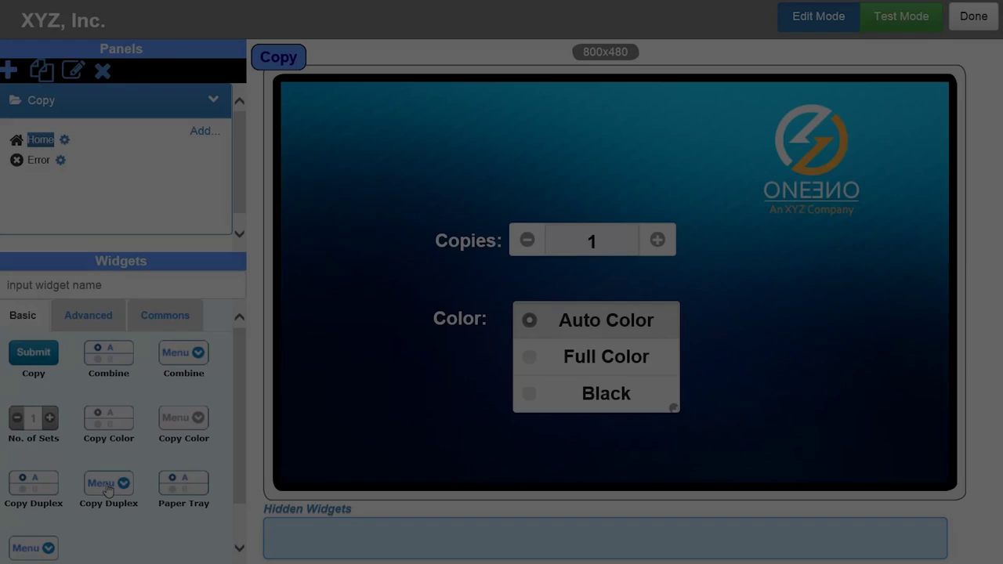
Add a hidden Copy Duplex menu with initial value onetotwosided
drag(33, 548, 332, 552)
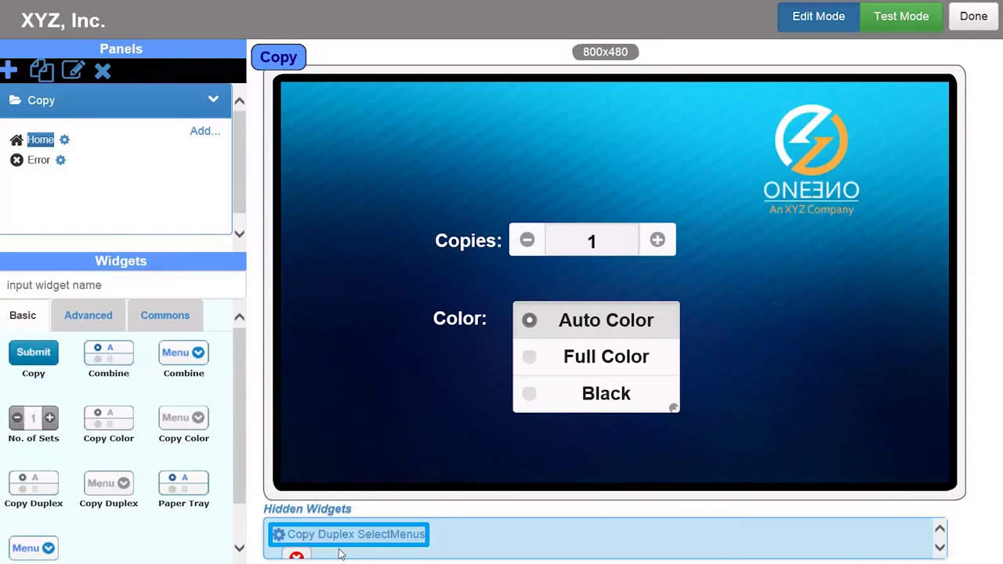
click(342, 548)
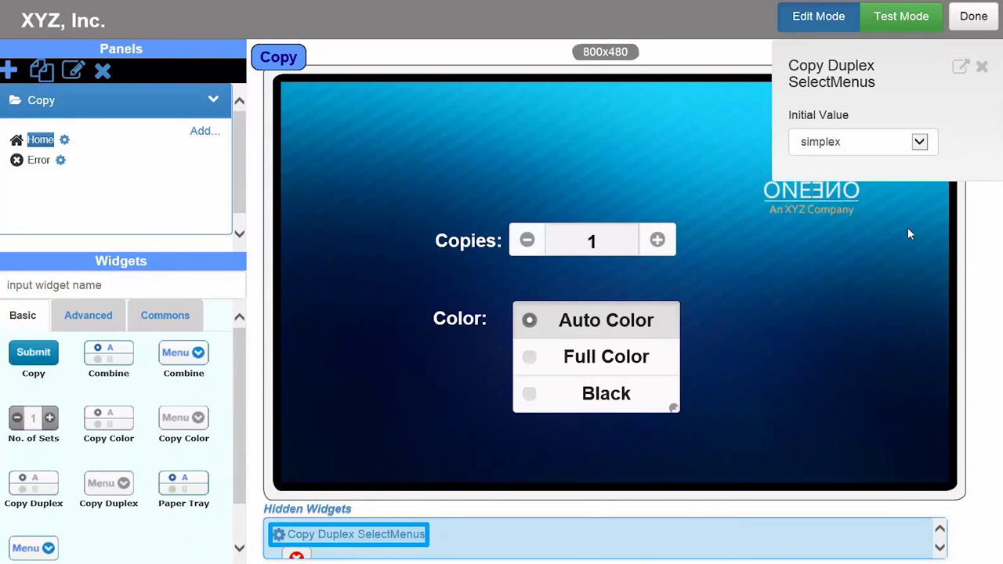
click(920, 143)
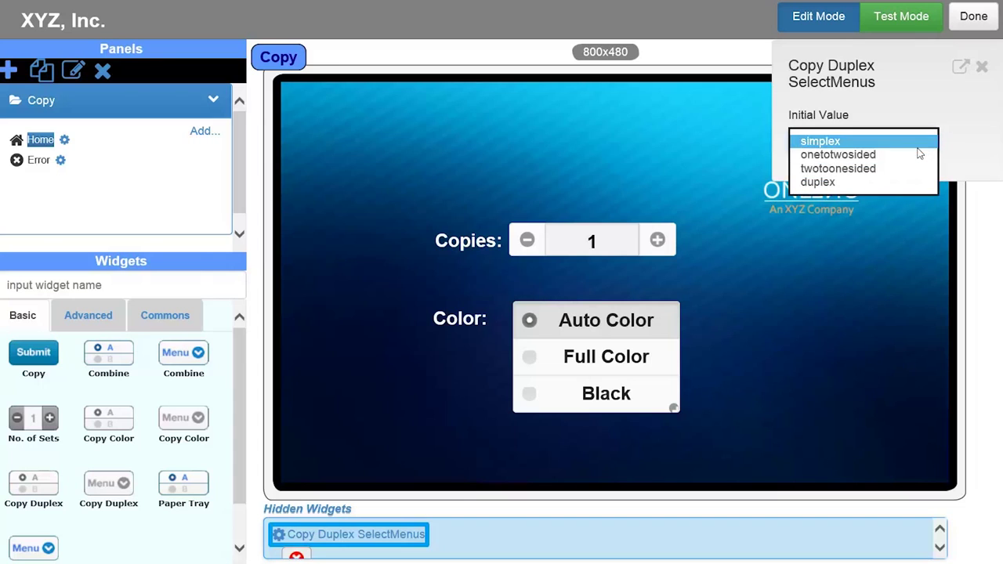
click(905, 160)
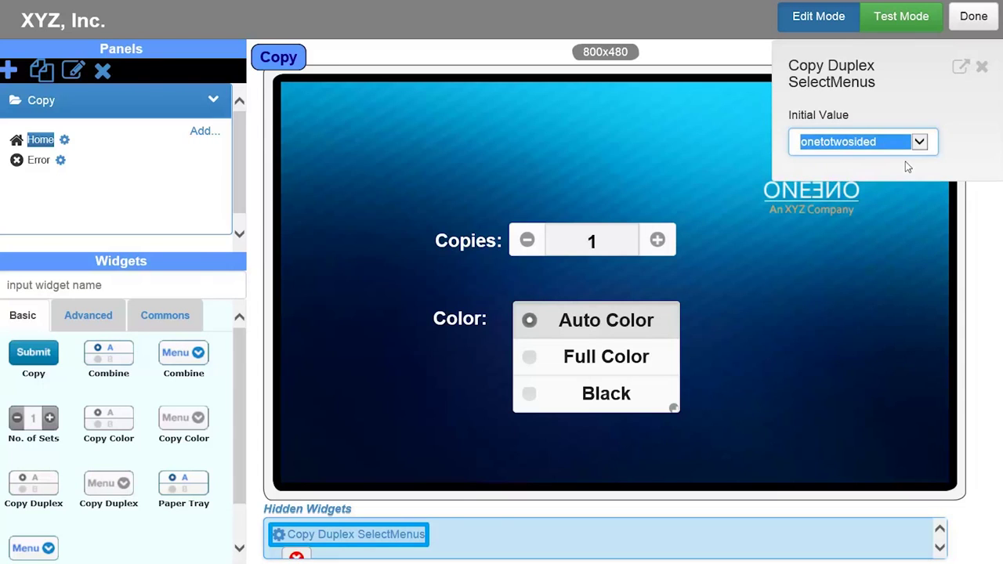
click(635, 540)
click(688, 474)
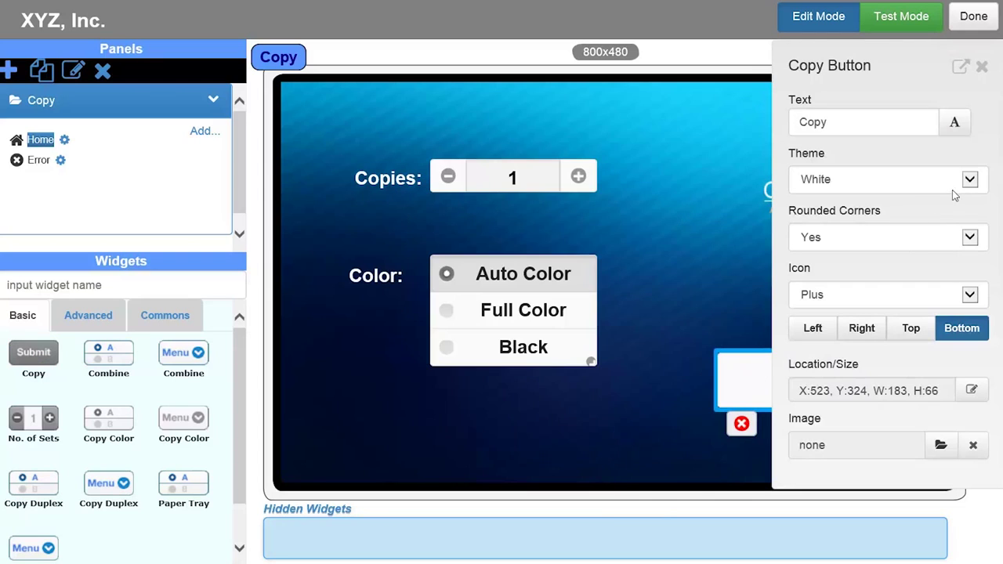
Give the Copy button the Red theme and turn off rounded corners
click(968, 187)
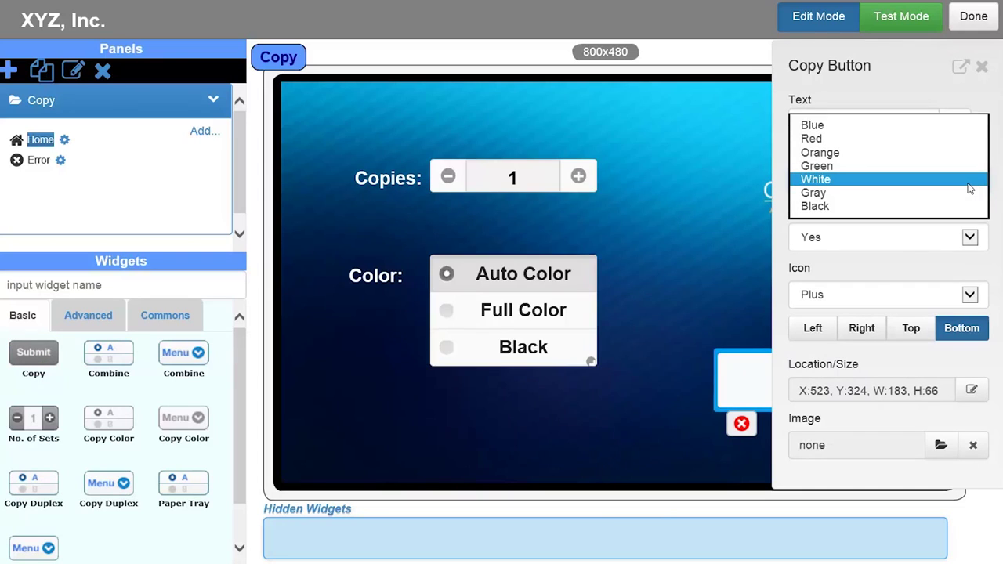
click(893, 141)
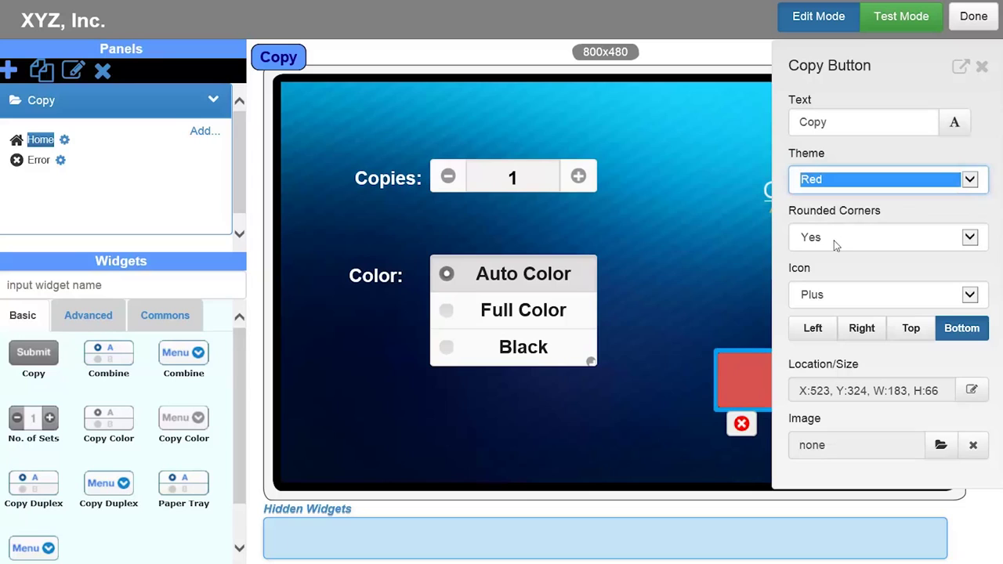
click(972, 240)
click(943, 224)
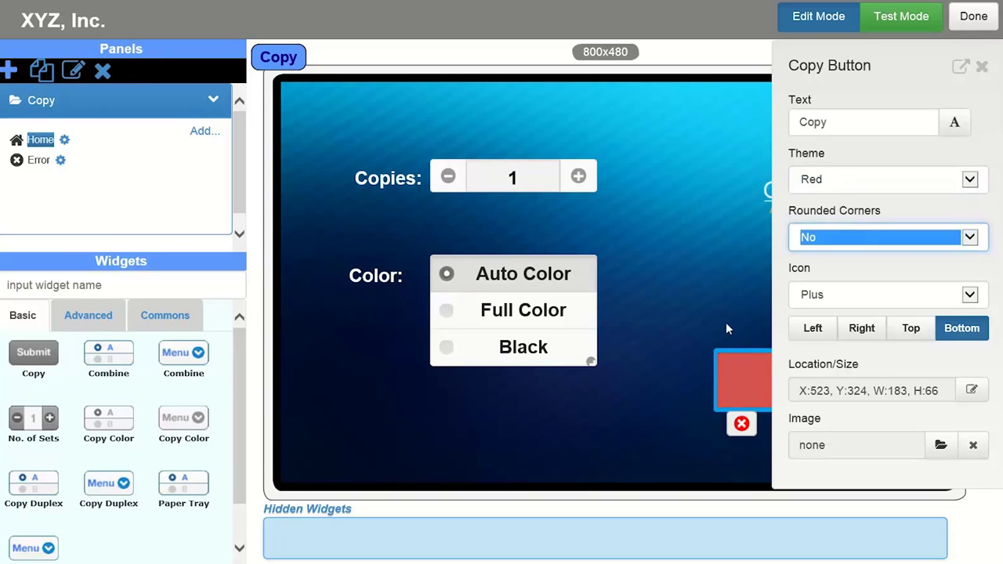
click(700, 345)
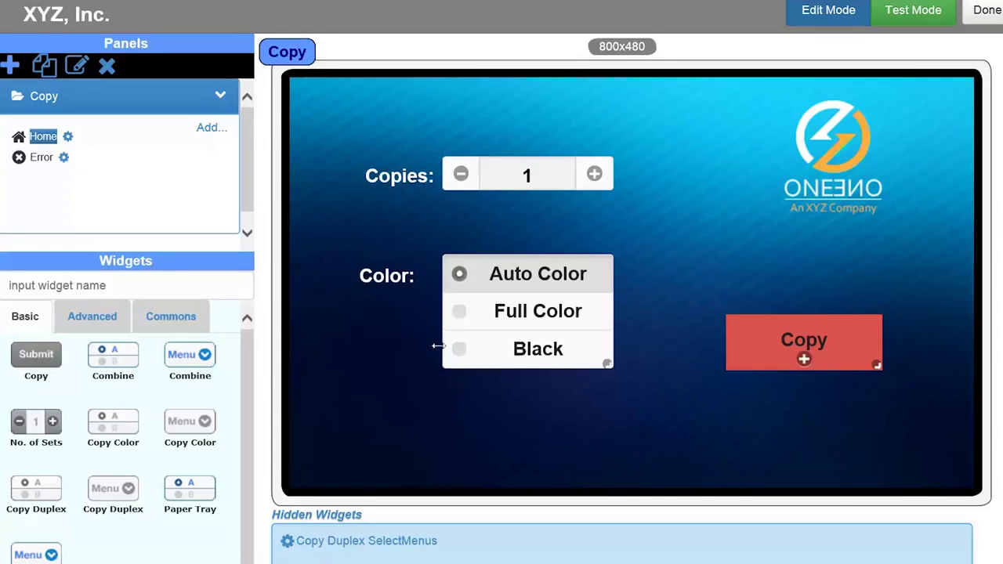
Add a new panel from the Scan > Scan to Email > Simple template
click(10, 67)
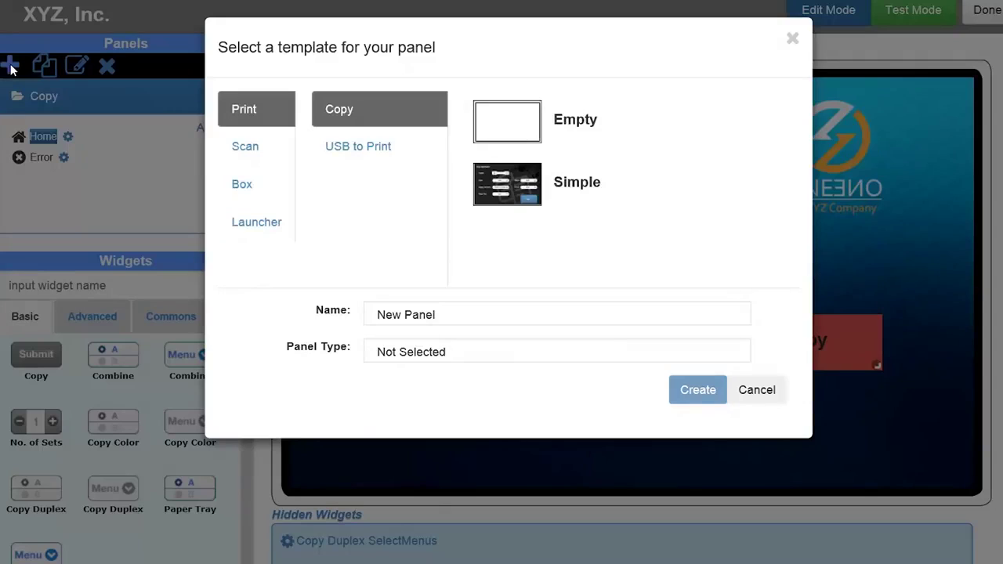
click(243, 149)
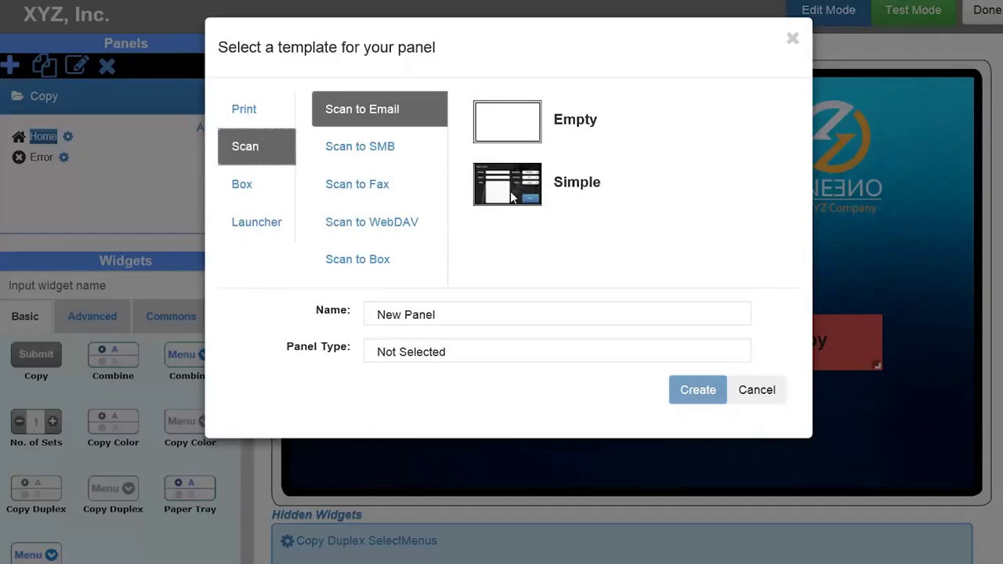
click(513, 196)
click(690, 395)
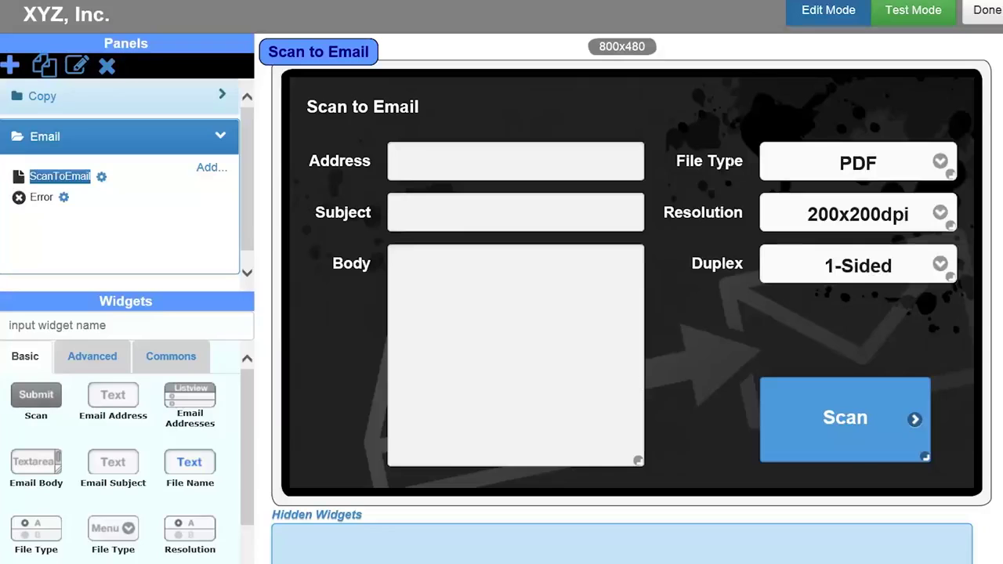
Delete the File Type label and its PDF dropdown
click(710, 161)
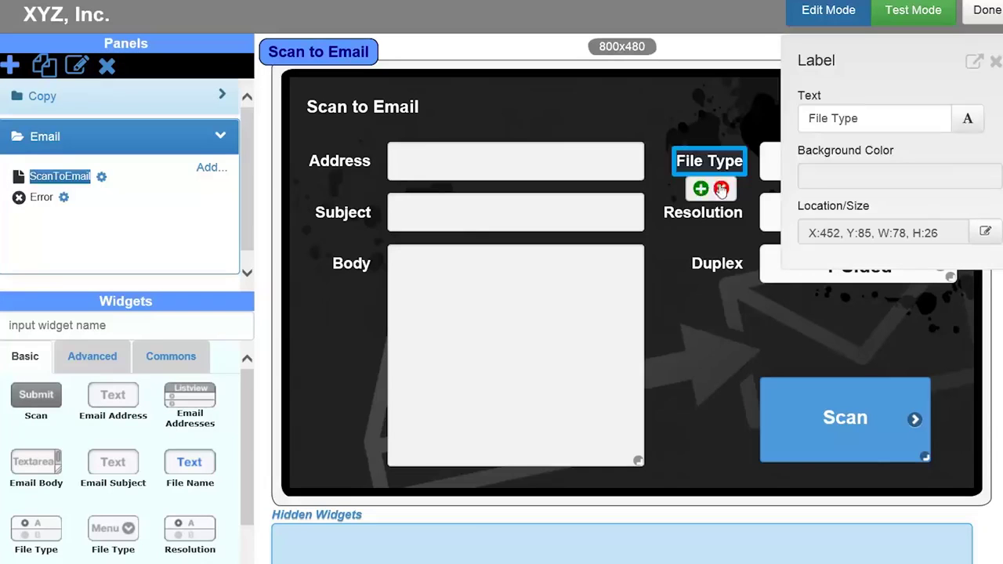
click(721, 189)
click(766, 171)
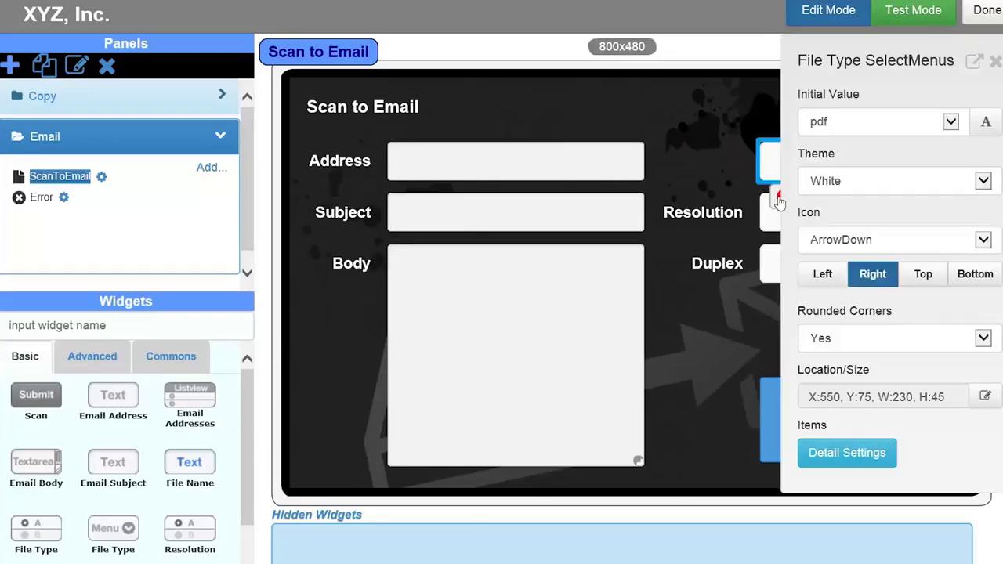
click(779, 198)
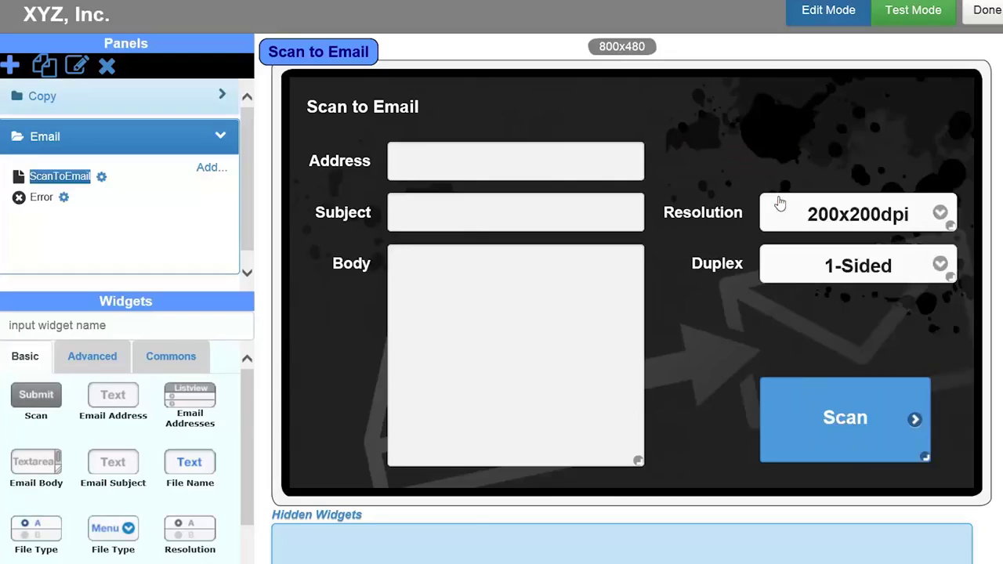
Set the ScanToEmail page background image to tech-background2.png
click(706, 304)
click(953, 178)
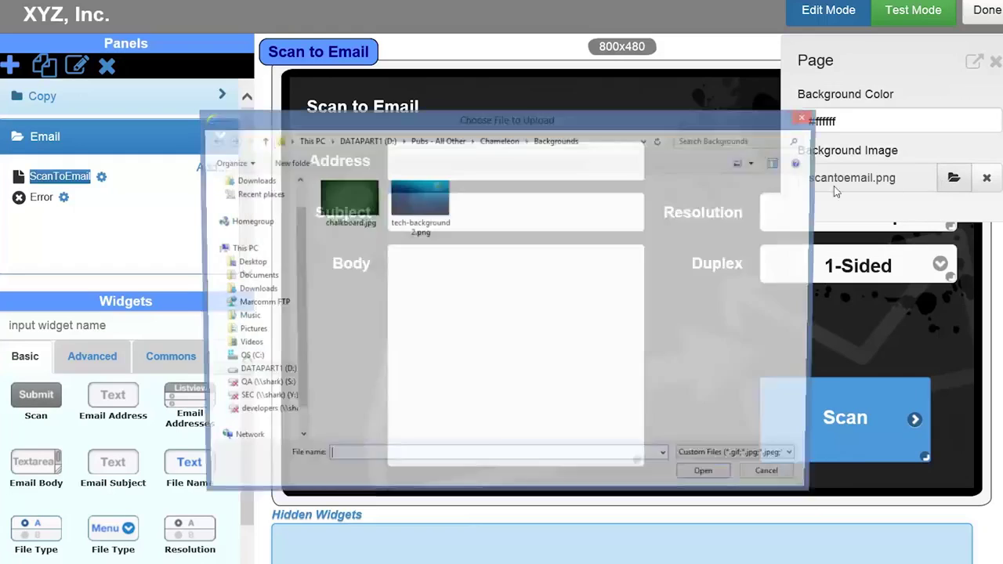
click(429, 210)
click(709, 478)
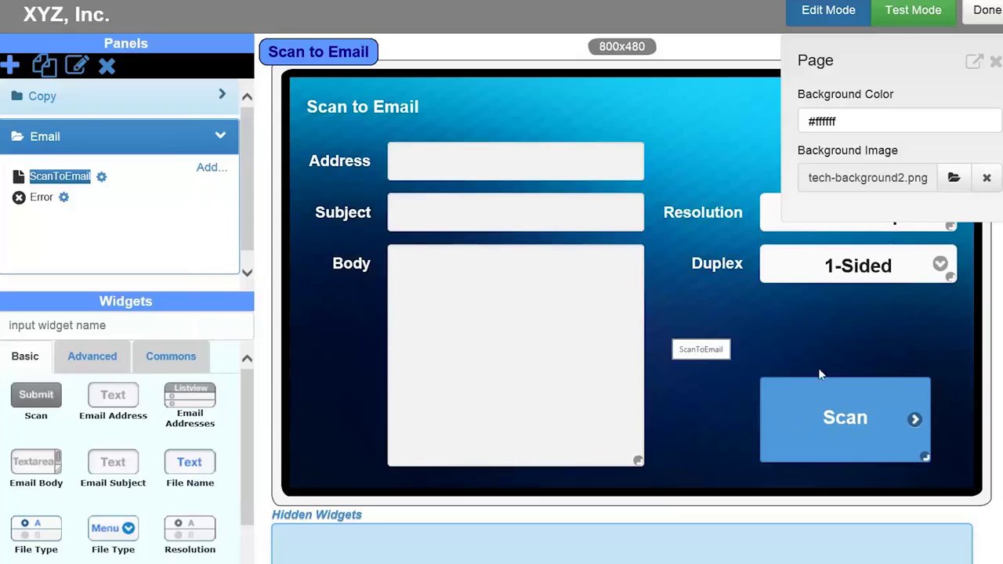
Change the Scan button's theme to Red
click(840, 401)
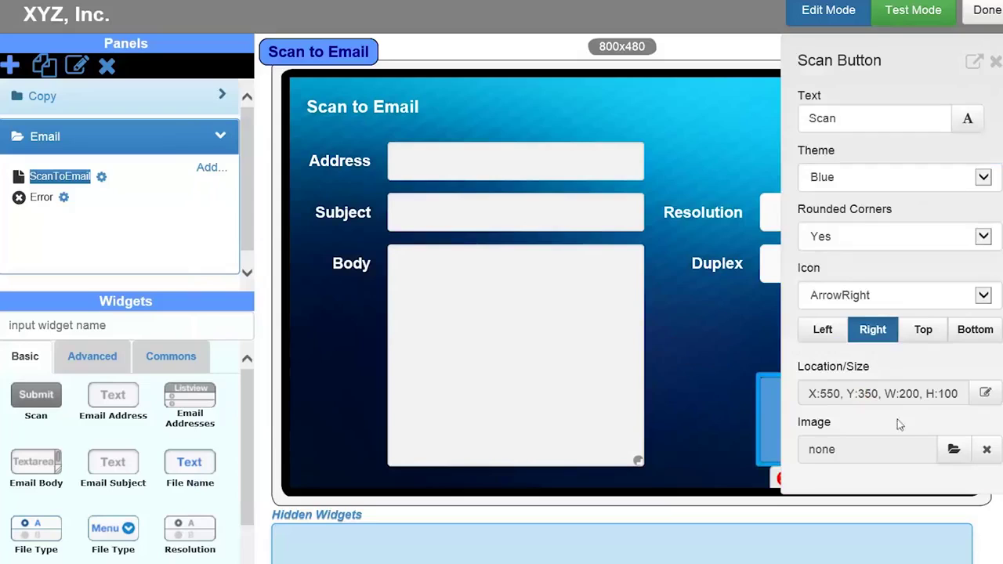
click(984, 177)
click(929, 193)
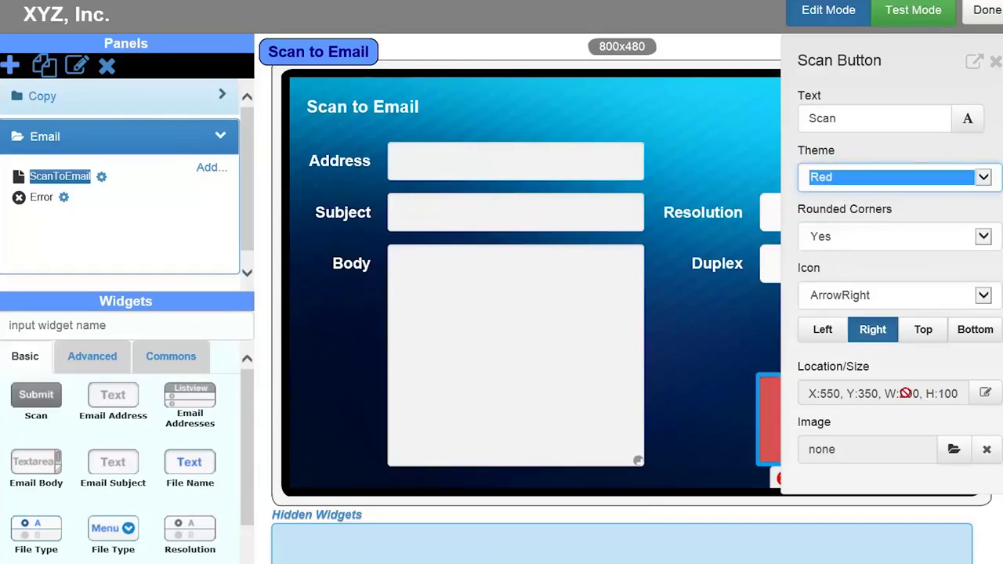
click(693, 354)
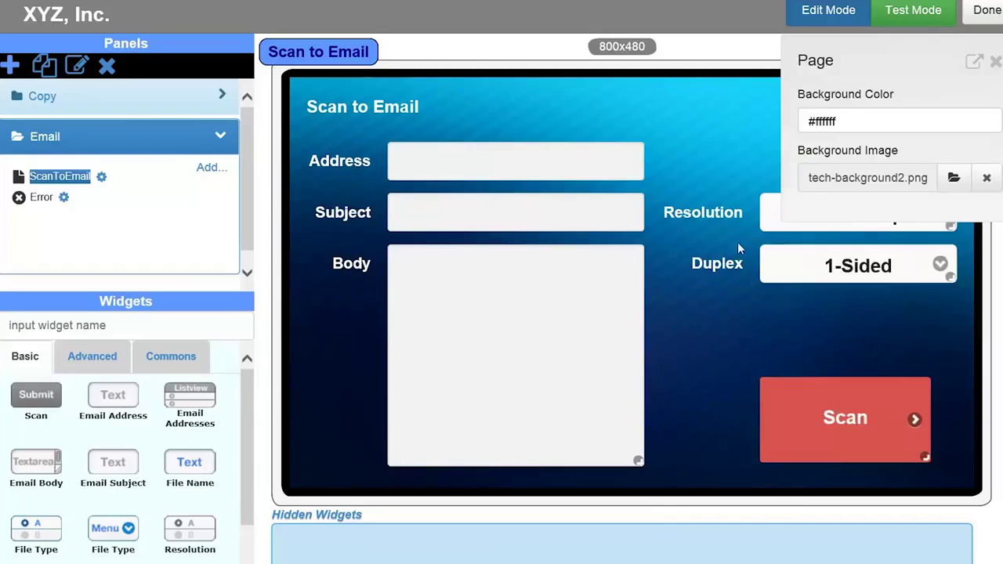
click(995, 61)
Move the Duplex and Resolution labels and dropdowns lower, just above Scan
drag(853, 261, 856, 328)
drag(717, 263, 720, 328)
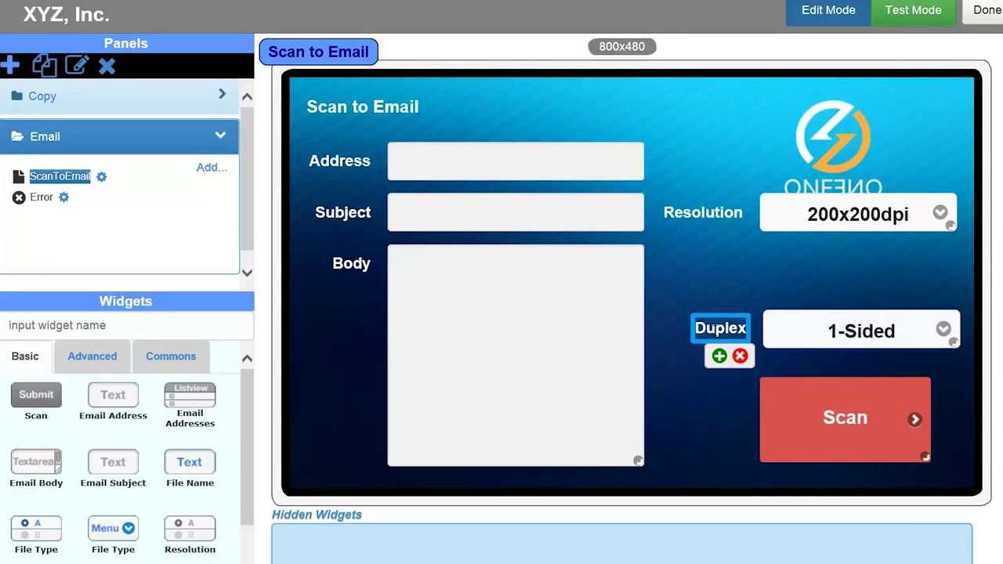
drag(757, 220, 758, 276)
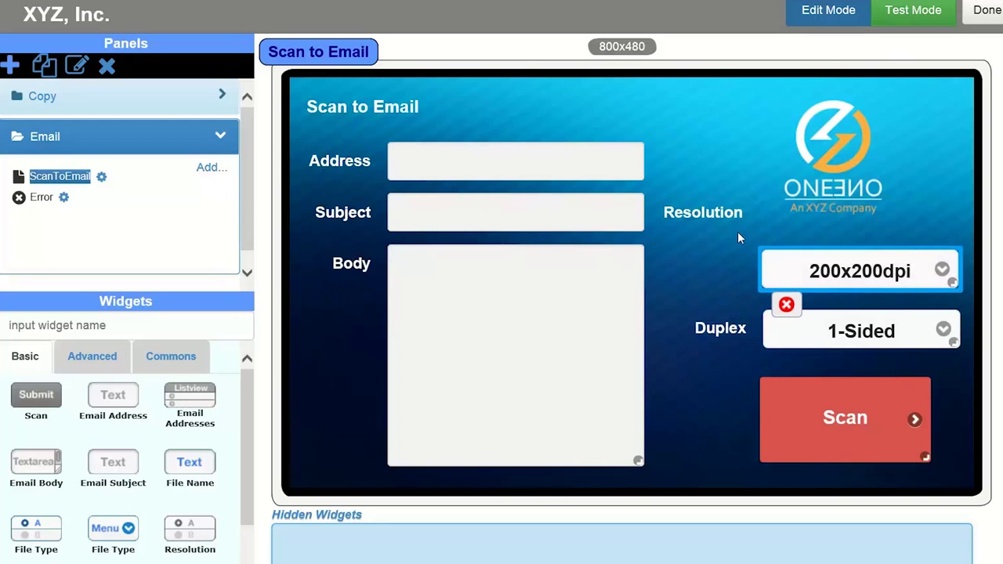
click(705, 213)
drag(709, 213, 712, 264)
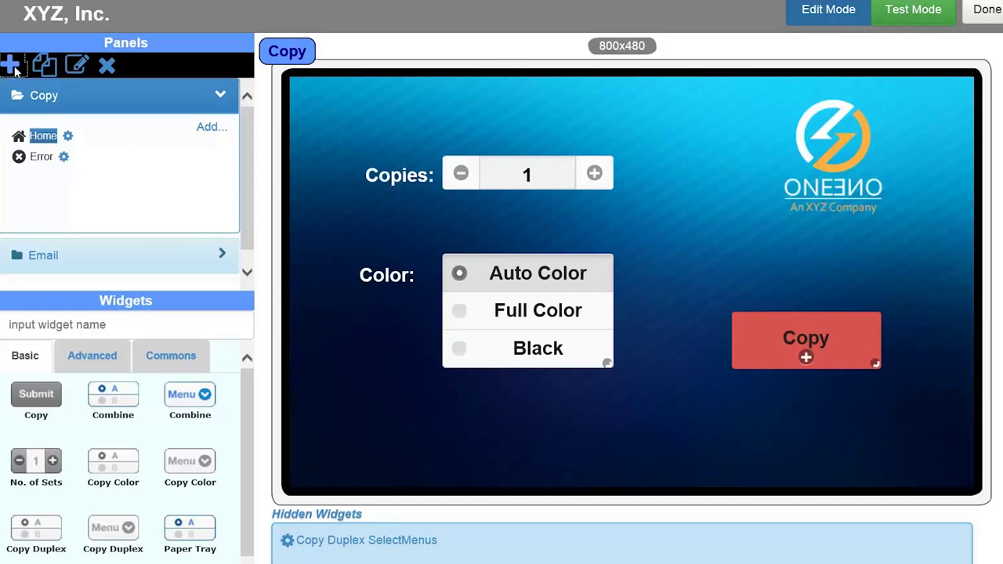
Create an empty Launcher panel named 'Home'
click(10, 65)
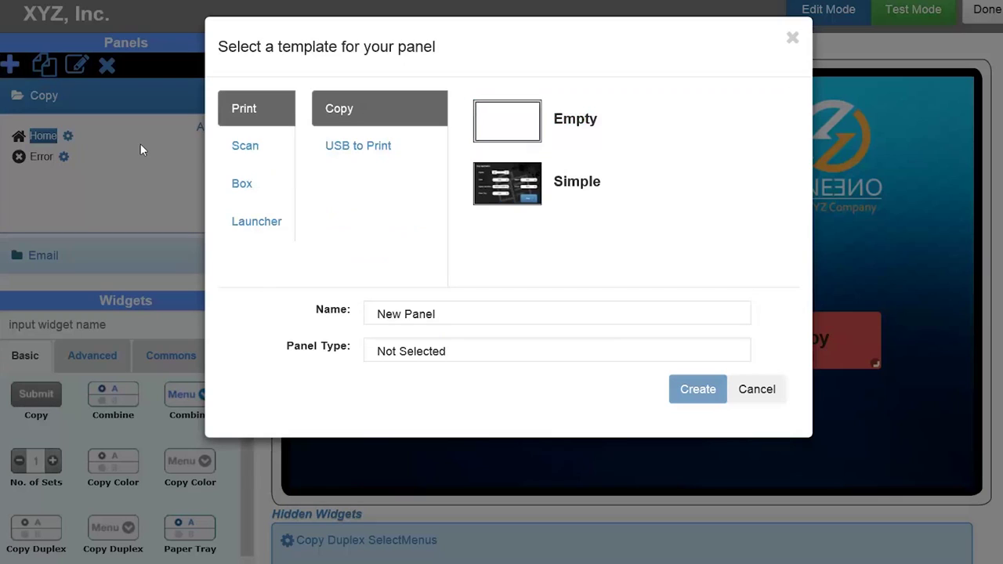
click(265, 223)
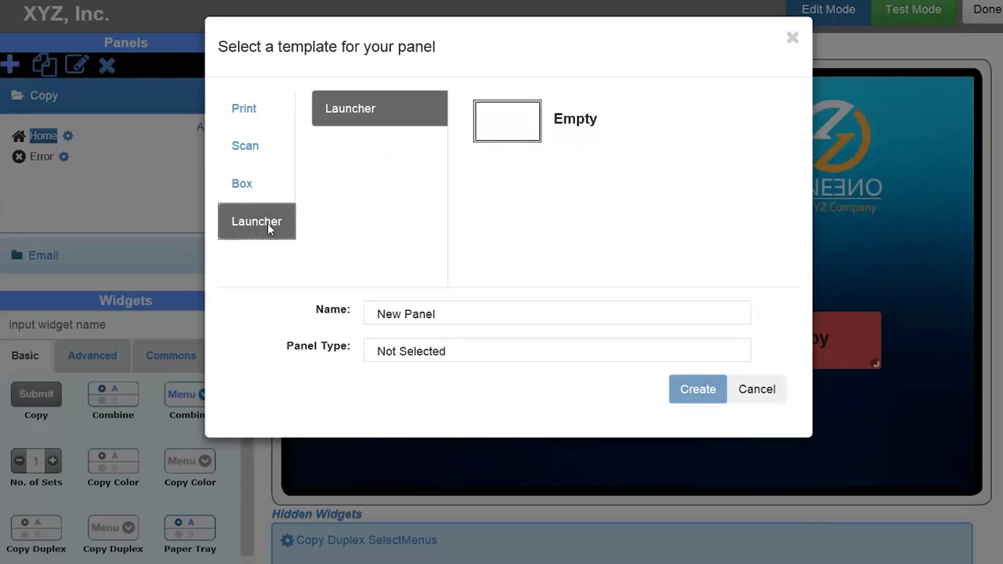
click(536, 119)
drag(464, 314, 316, 302)
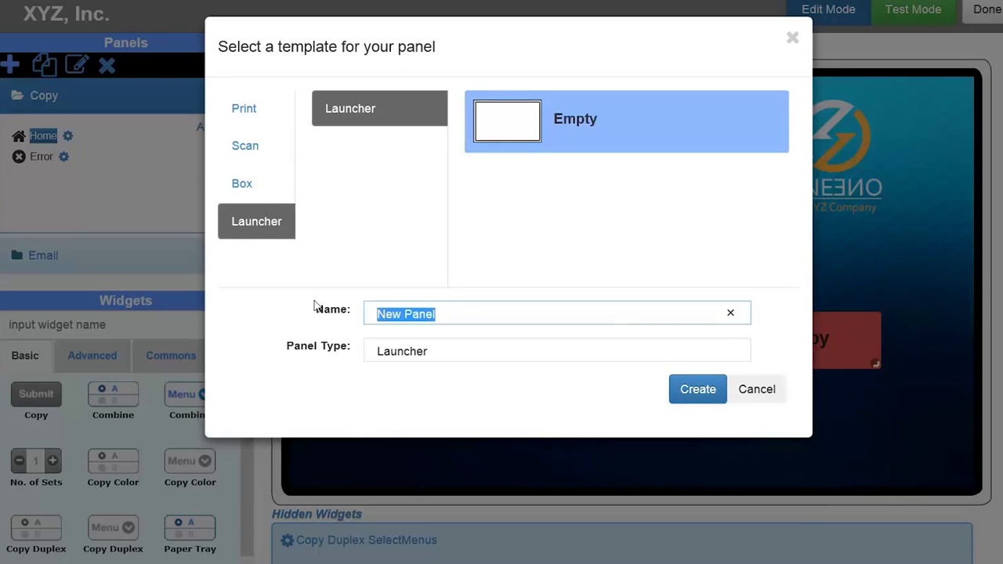
text(Home)
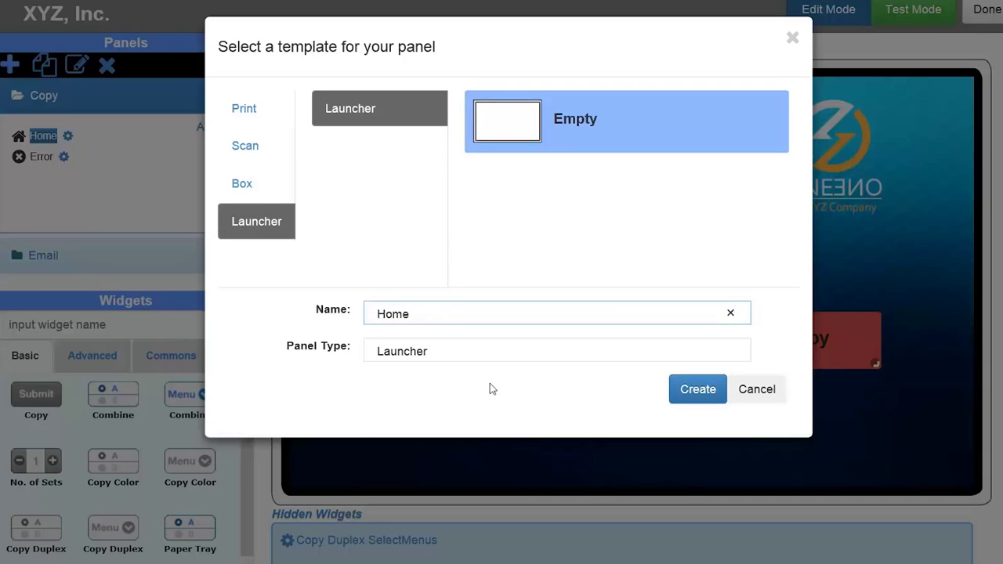
click(680, 389)
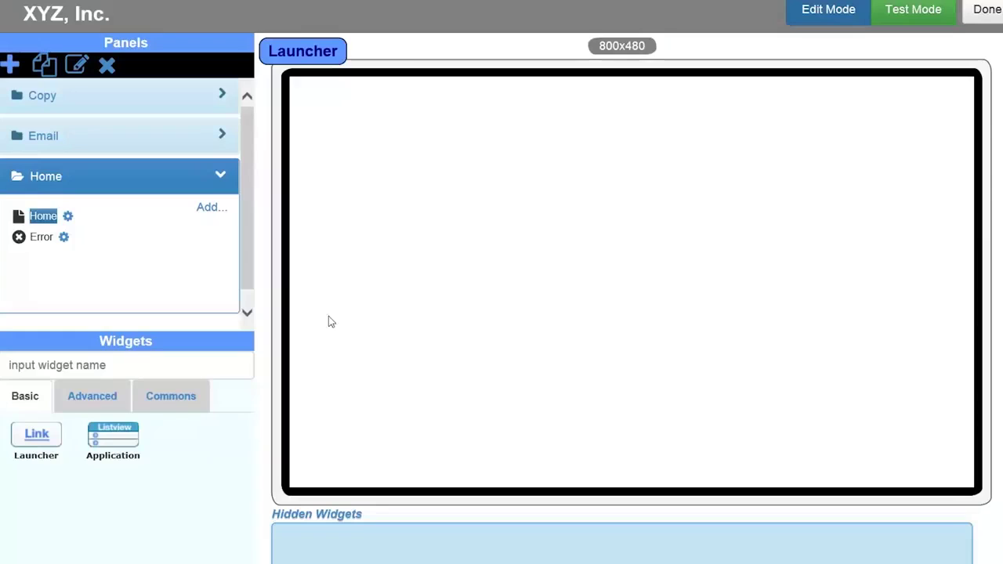
Make the page the panel's home page with tech-background2.png as background
click(67, 217)
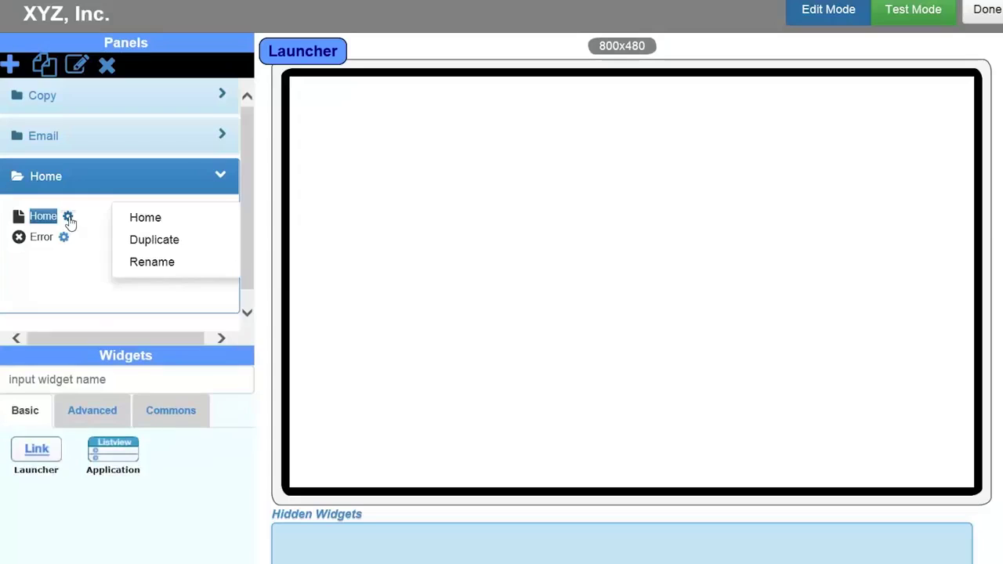
click(142, 218)
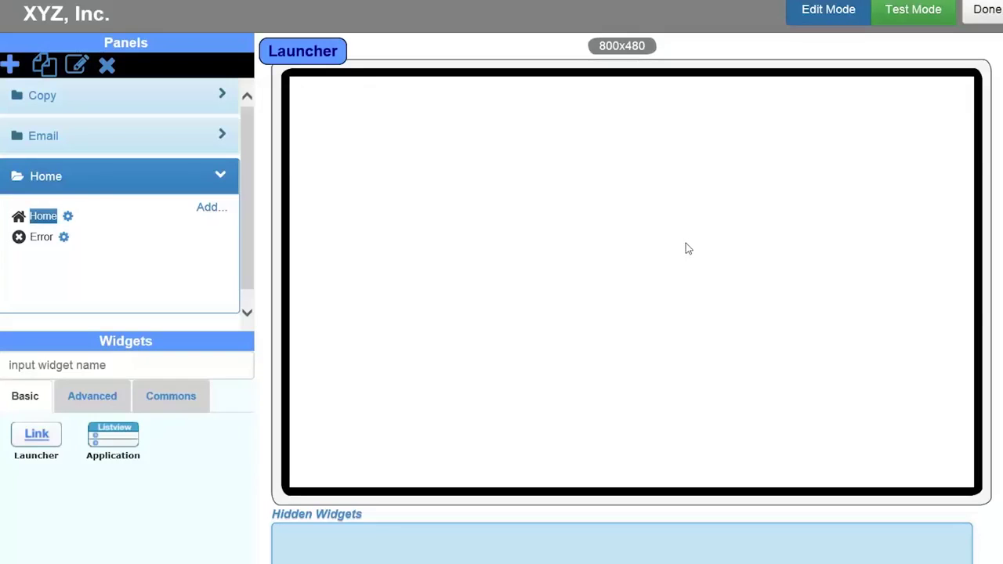
click(685, 249)
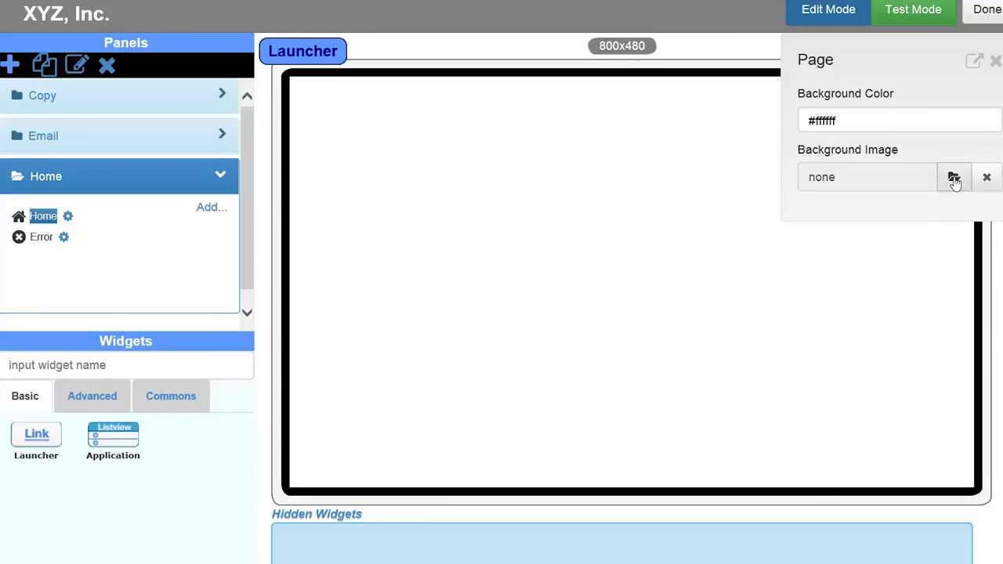
click(954, 179)
click(419, 223)
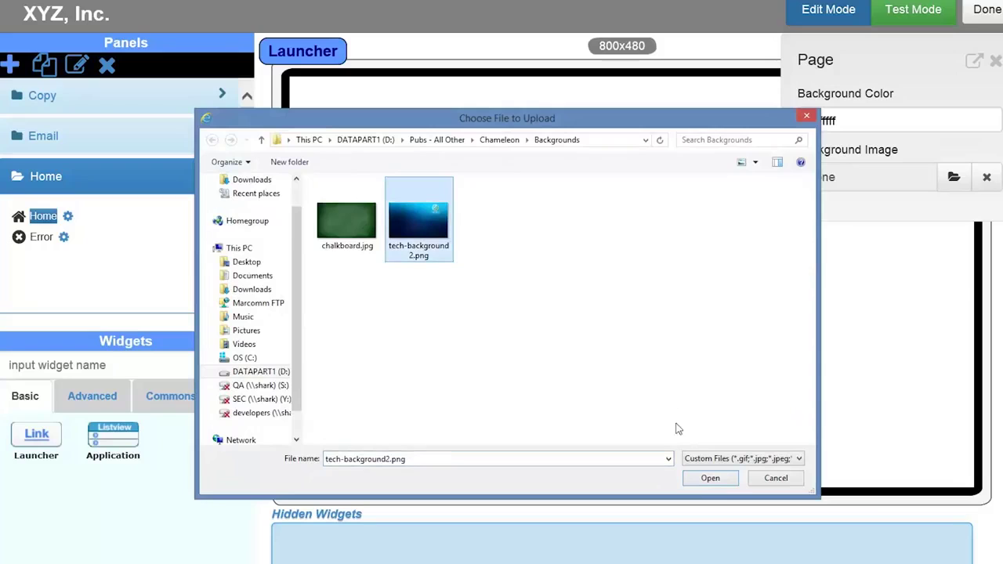
click(703, 480)
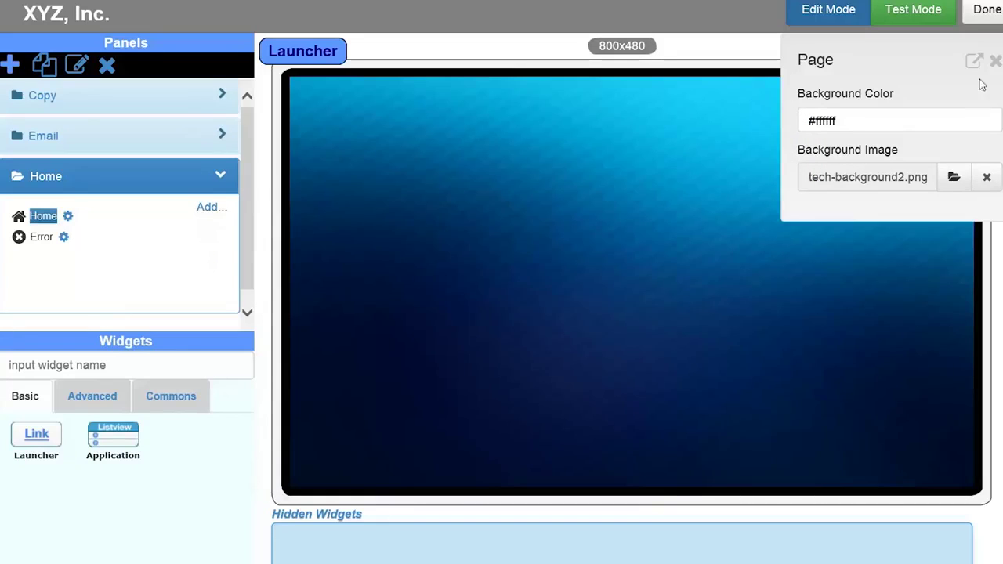
click(996, 61)
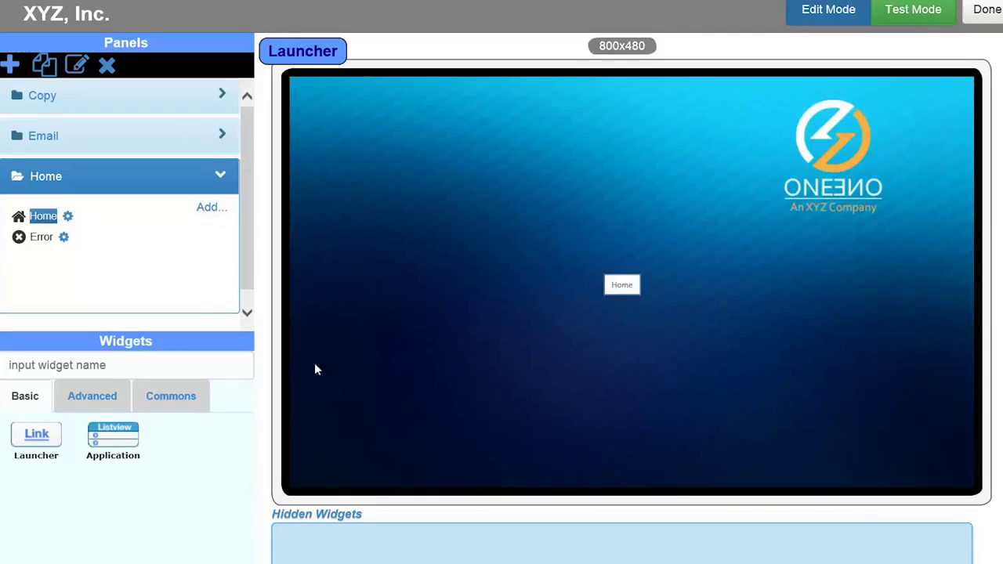
click(169, 400)
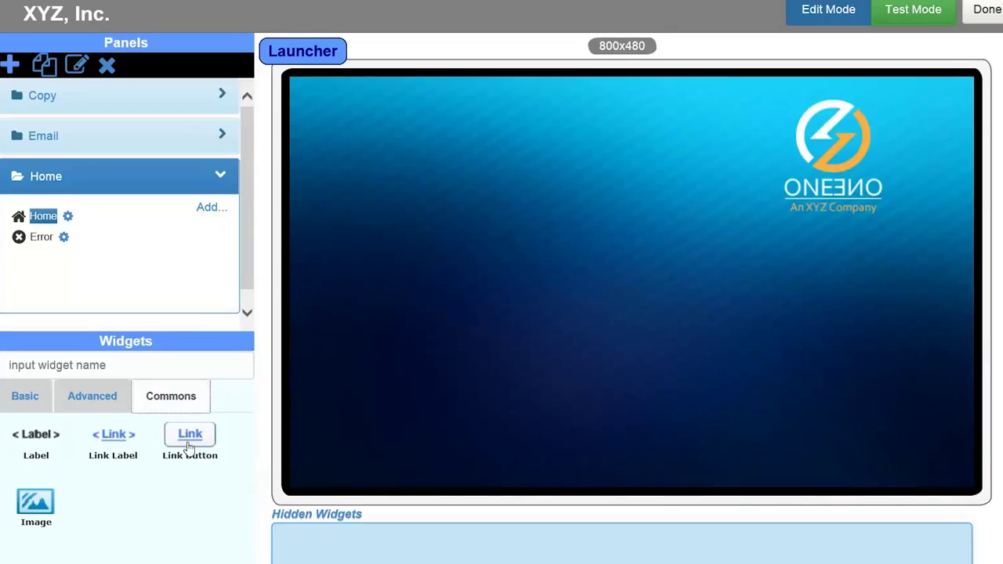
Place a Link Button on the launcher page and enlarge it
drag(190, 447, 429, 317)
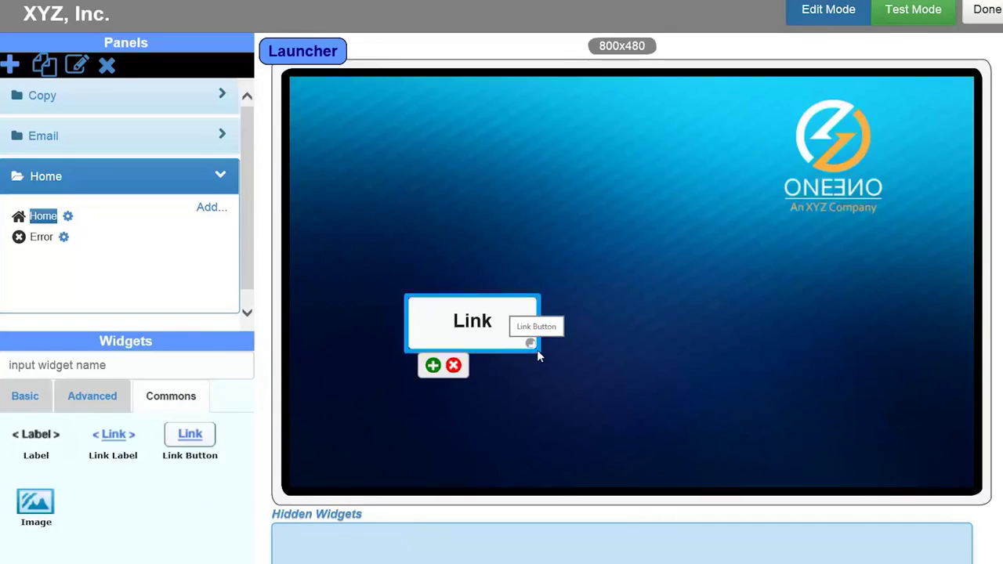
drag(536, 349, 549, 362)
drag(551, 306, 593, 276)
Label the link button 'Copy', link it to Page:Copy/Home, and apply the Red theme
click(541, 329)
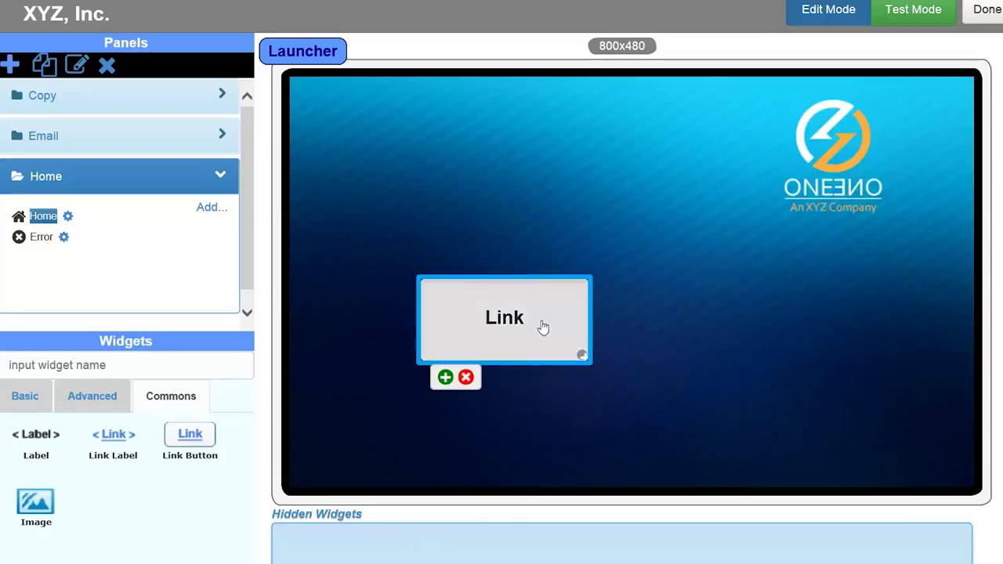
double_click(866, 117)
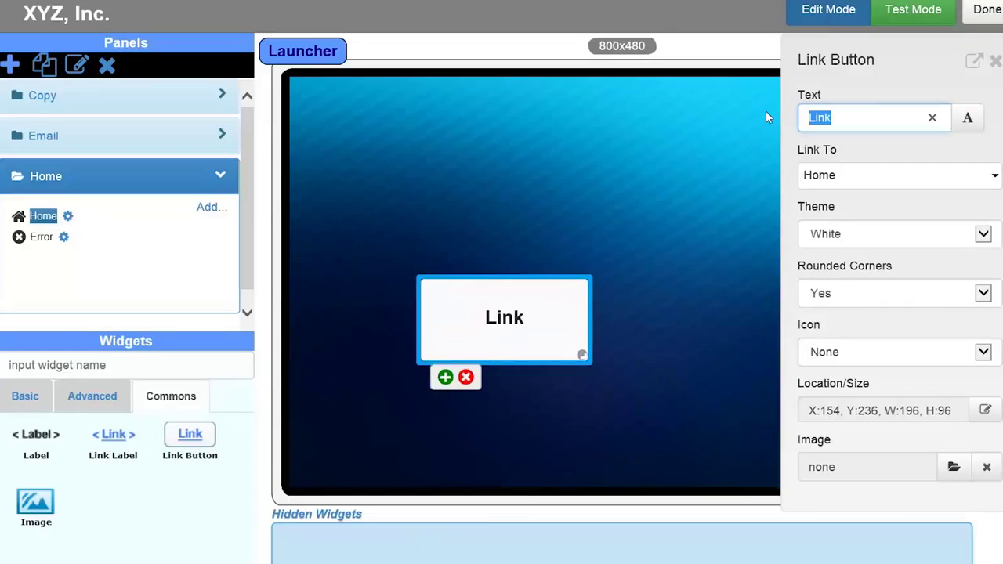
text(Copy)
click(993, 177)
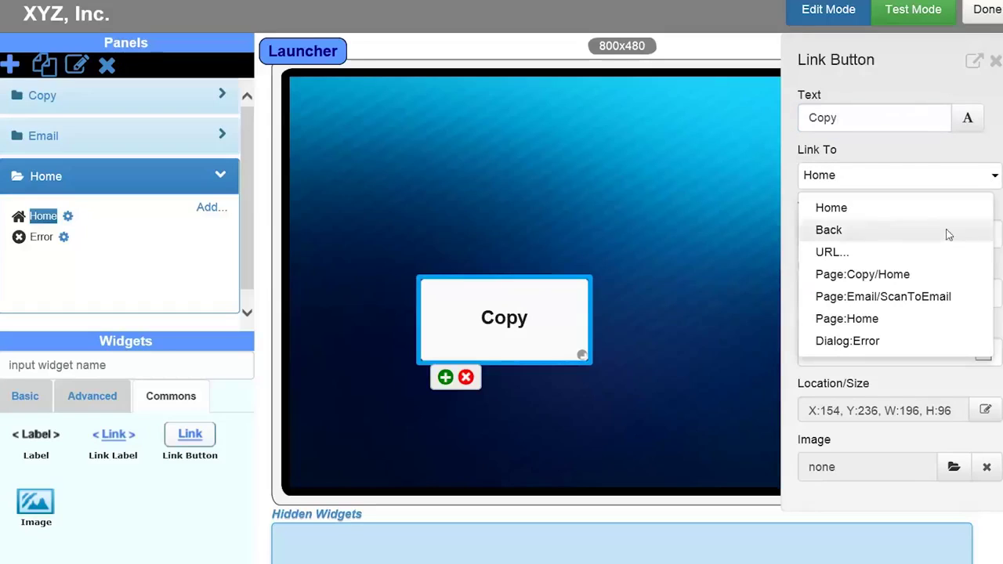
click(862, 275)
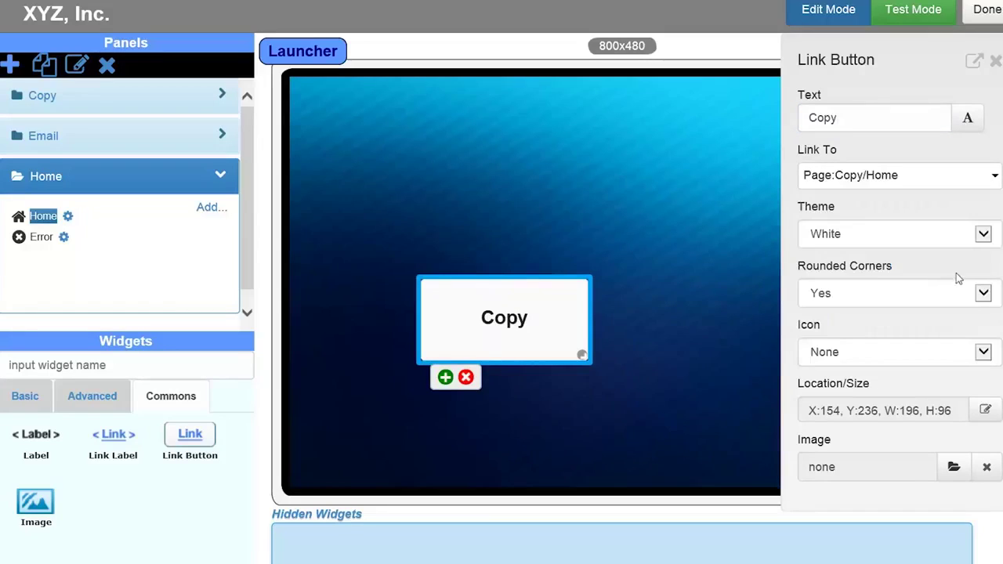
click(983, 234)
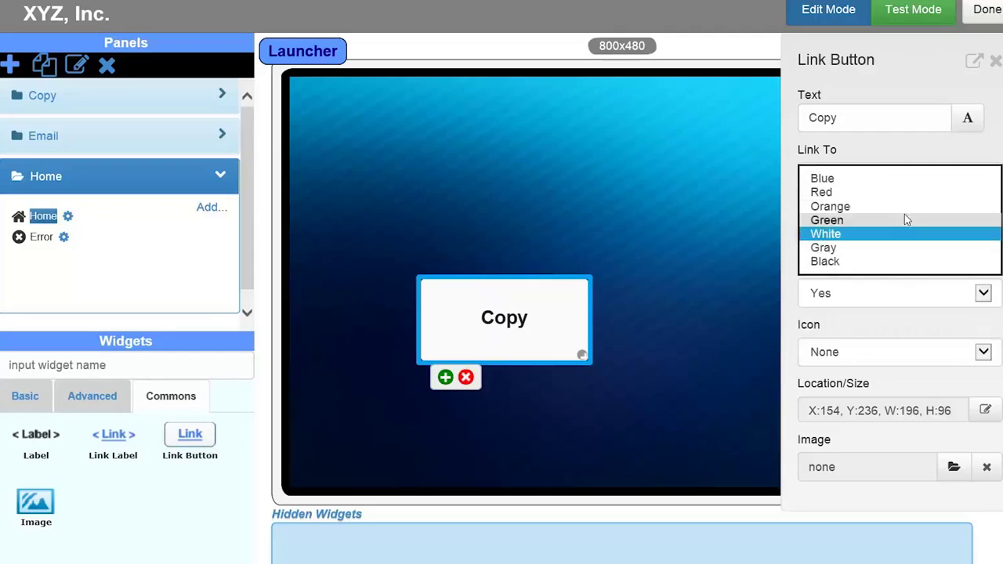
click(881, 202)
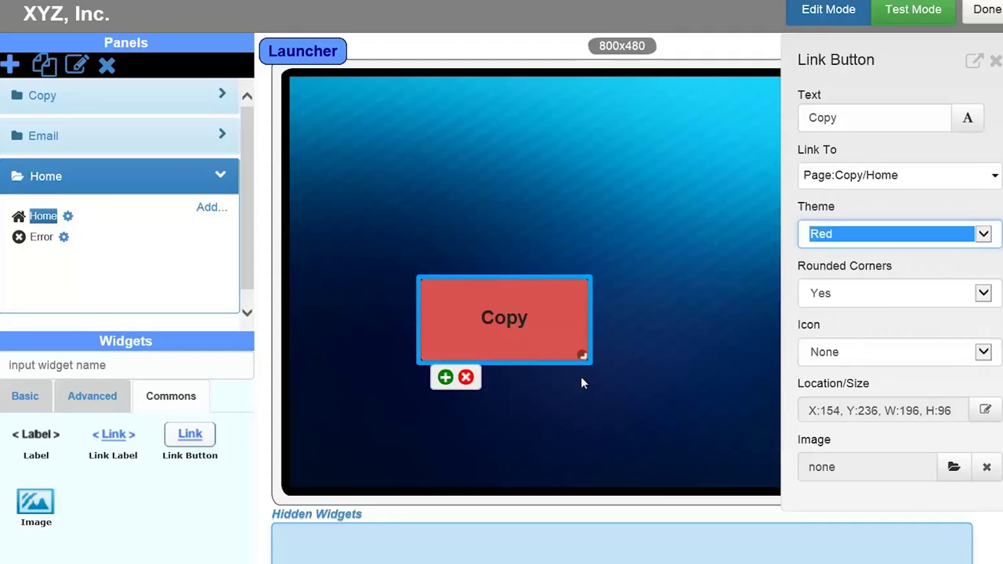
Duplicate the red Copy button to its right, label it 'Email' and link it to Page:Email/ScanToEmail
click(446, 378)
drag(355, 145, 702, 335)
click(718, 334)
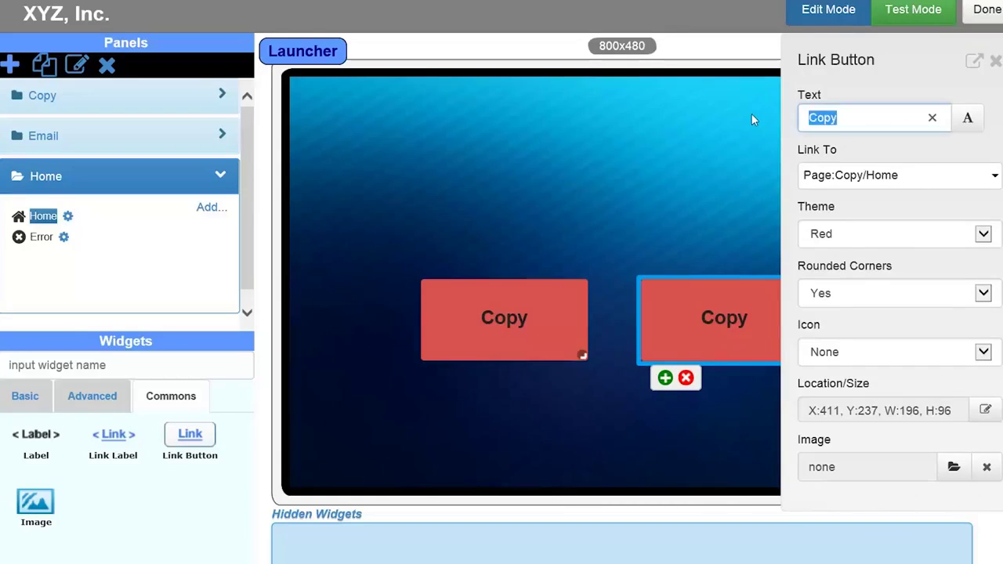
text(Email)
click(984, 182)
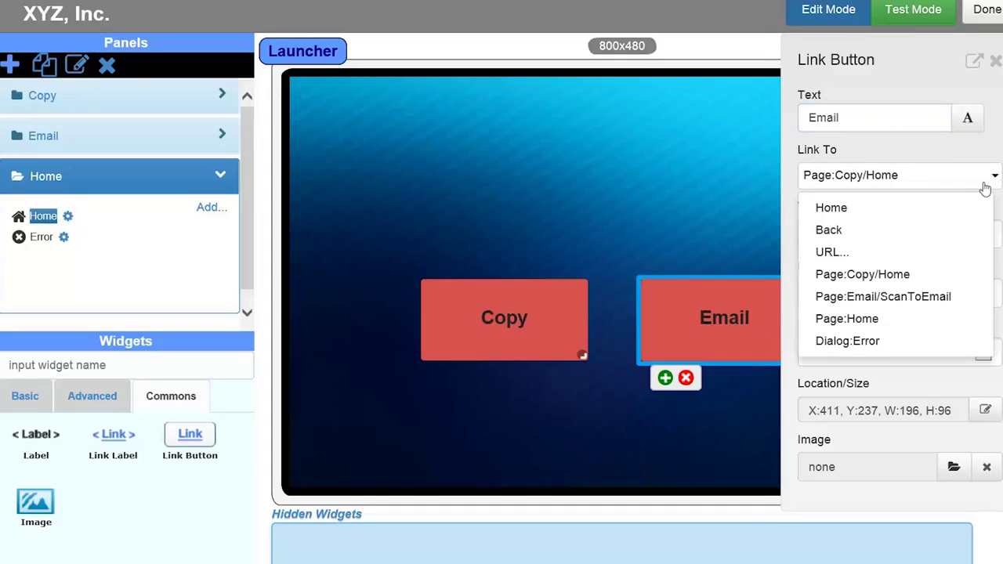
click(927, 296)
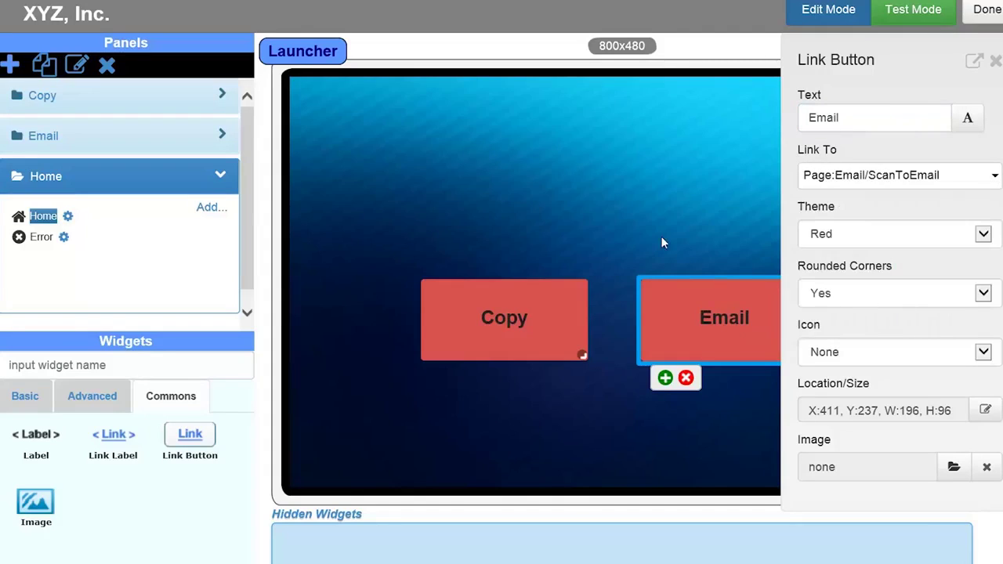
click(995, 61)
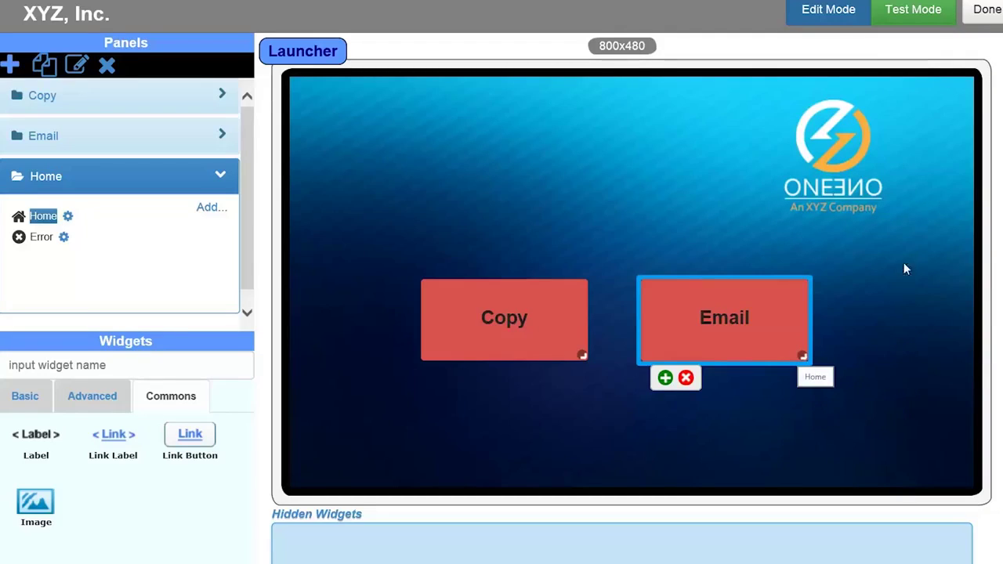
In Test Mode, press the launcher's Copy button to confirm it opens the Copy home screen
click(913, 11)
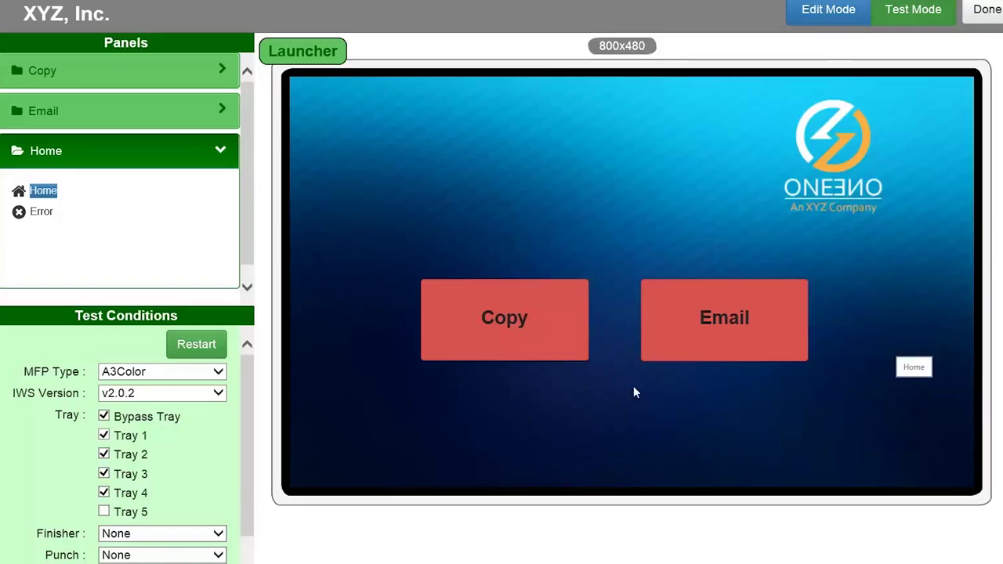
click(495, 322)
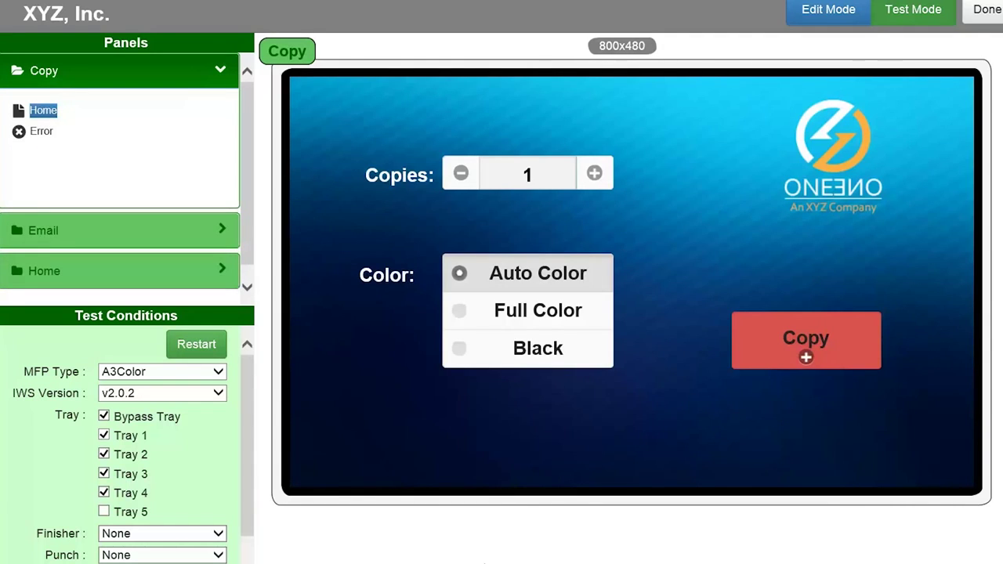